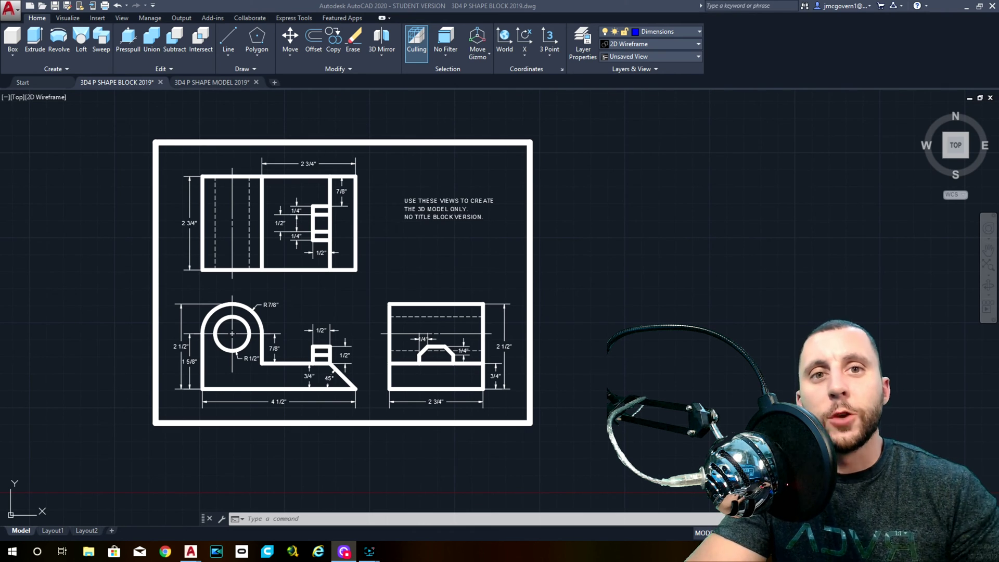
- Preview the finished 3D P-shape model, then switch to the drawing with the orthographic views
click(299, 323)
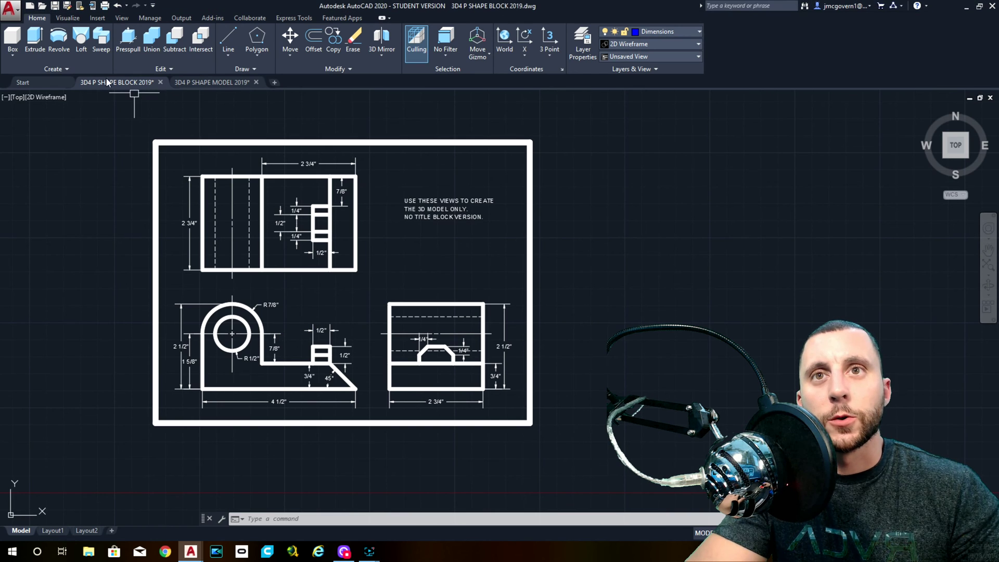
click(210, 82)
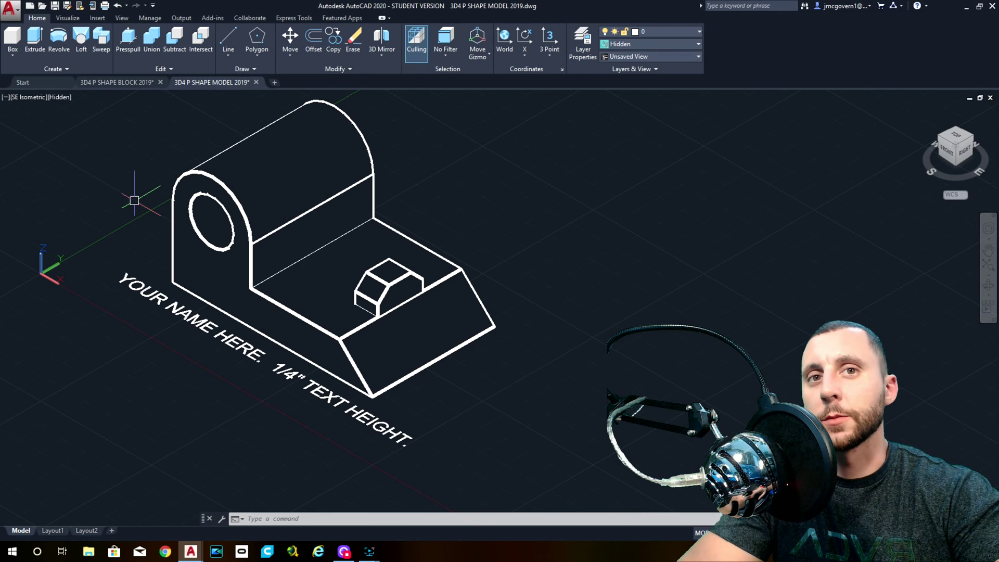
click(113, 83)
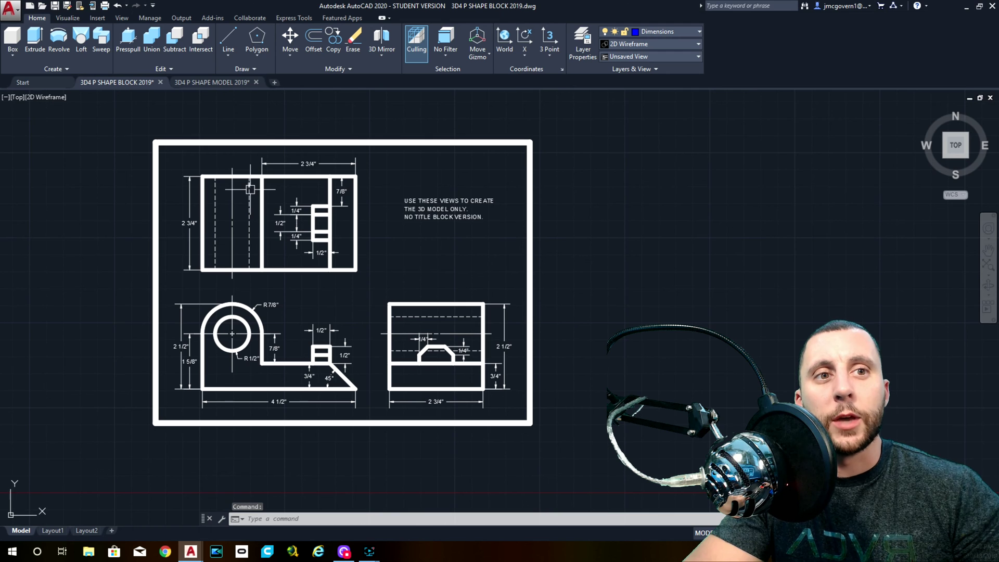
middle_drag(287, 299, 275, 230)
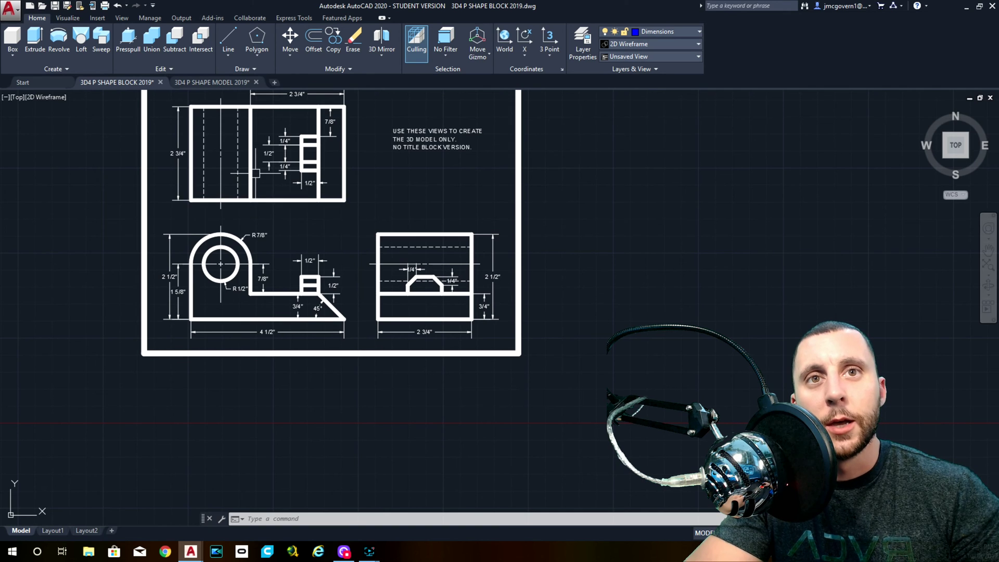
middle_drag(265, 174, 260, 189)
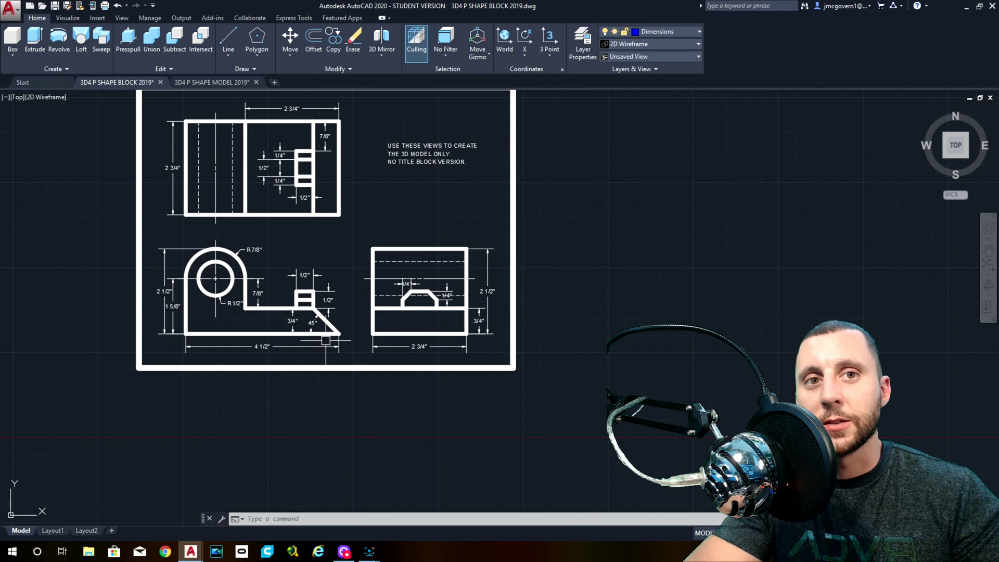
middle_drag(265, 335, 262, 317)
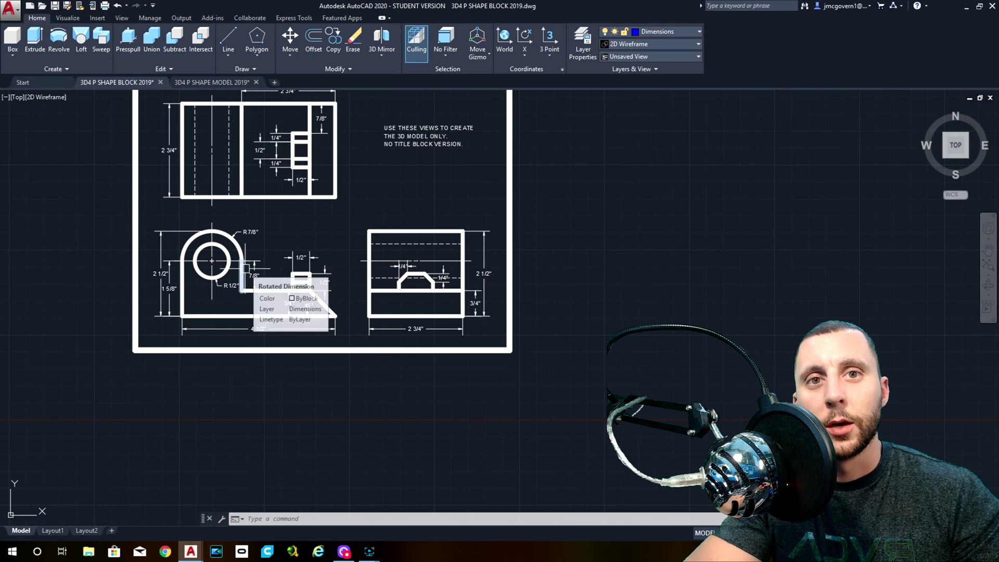
- Compare the two drawings, then erase the old 3D model from the model drawing
click(201, 83)
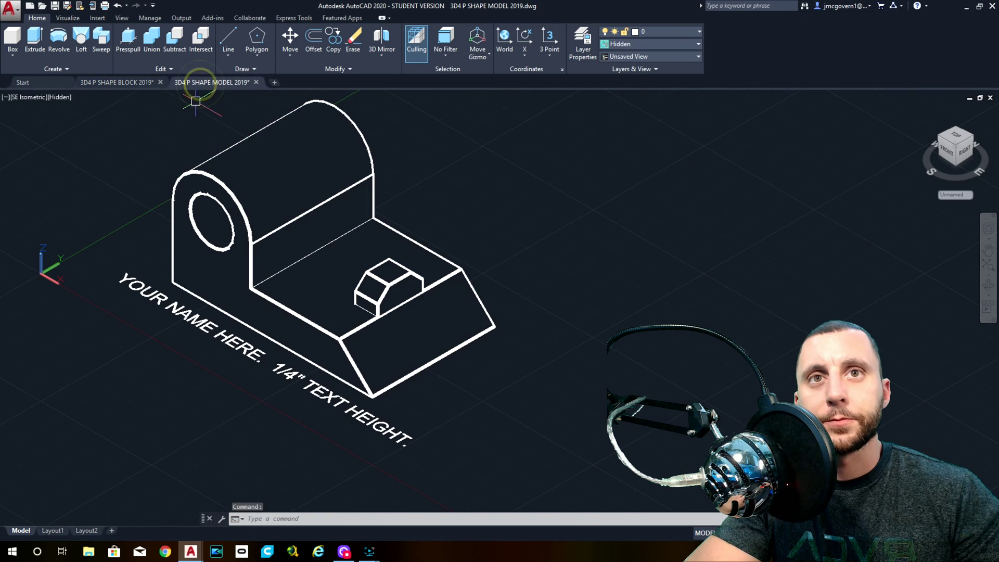
click(140, 82)
click(217, 83)
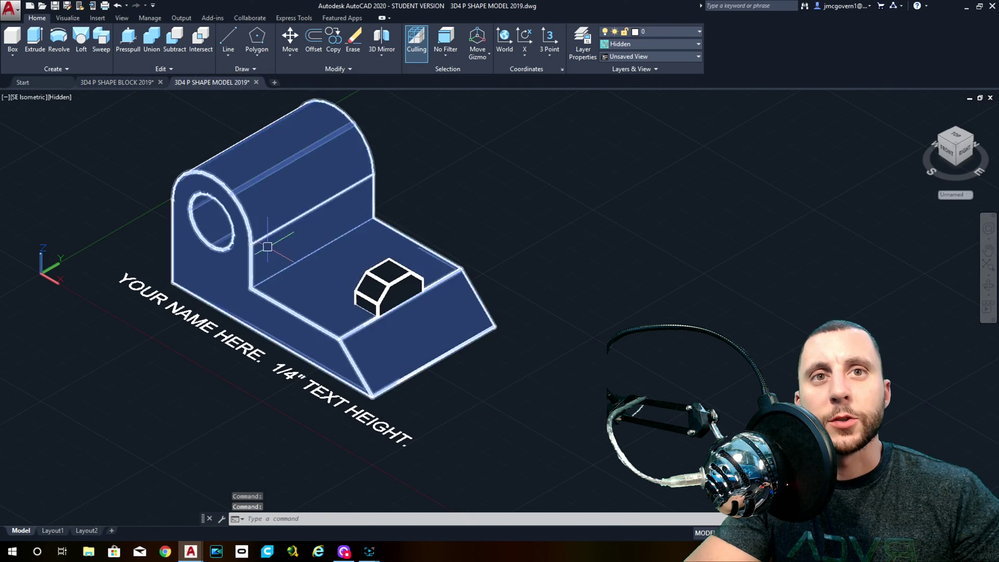
click(125, 82)
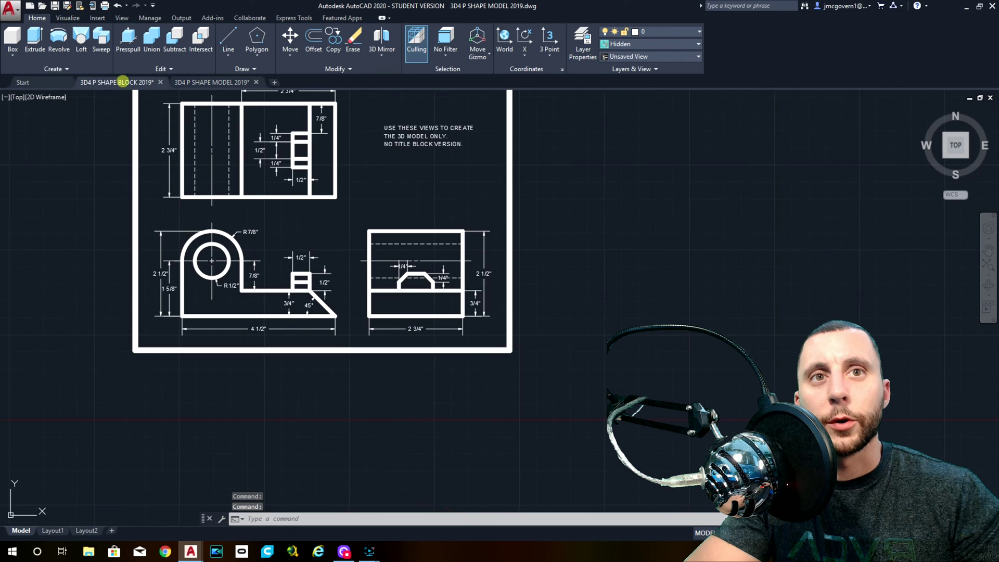
click(217, 83)
scroll(383, 216, down, 4)
click(409, 195)
click(328, 241)
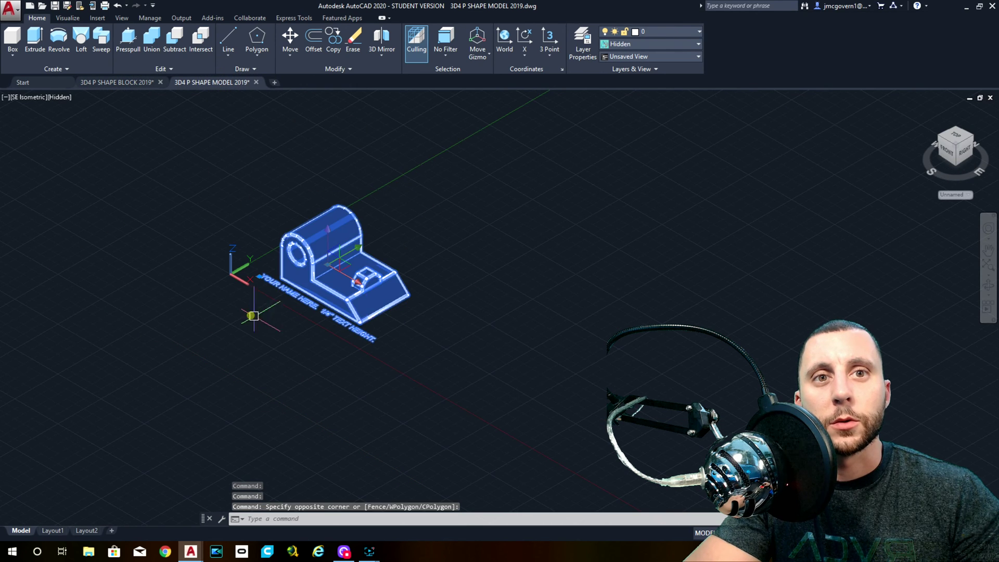
key(Delete)
- Set the view to Front and the visual style to 2D Wireframe
click(30, 97)
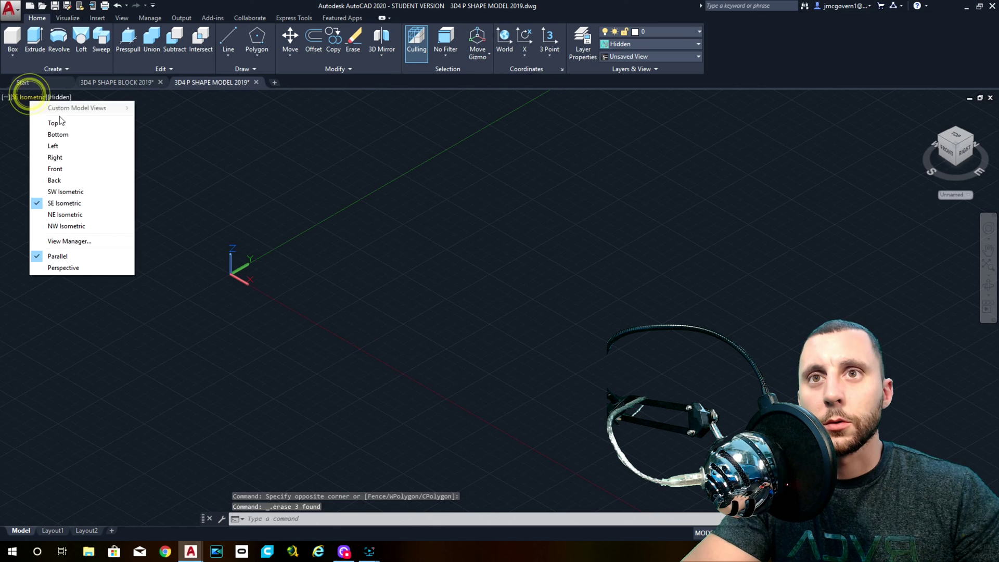
click(75, 168)
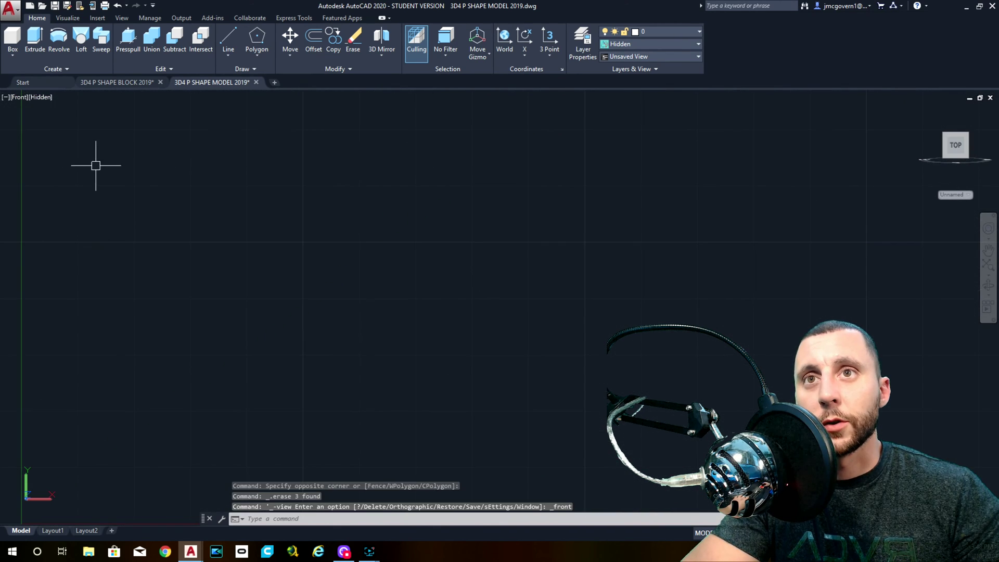
click(40, 97)
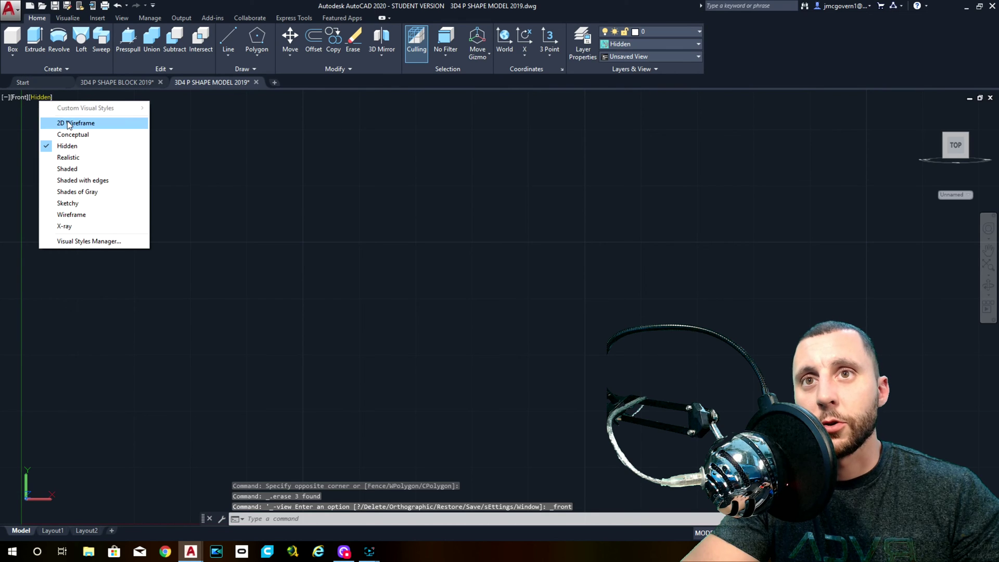
click(69, 125)
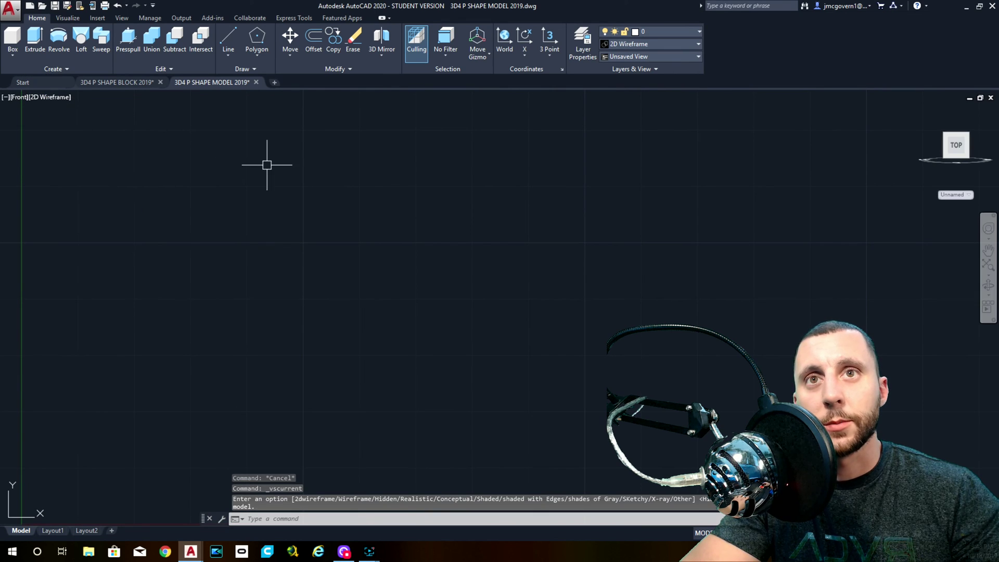
click(228, 39)
- Draw a 2.5 vertical edge and a 4.5 horizontal base edge, then return to the orthographic views drawing
click(231, 159)
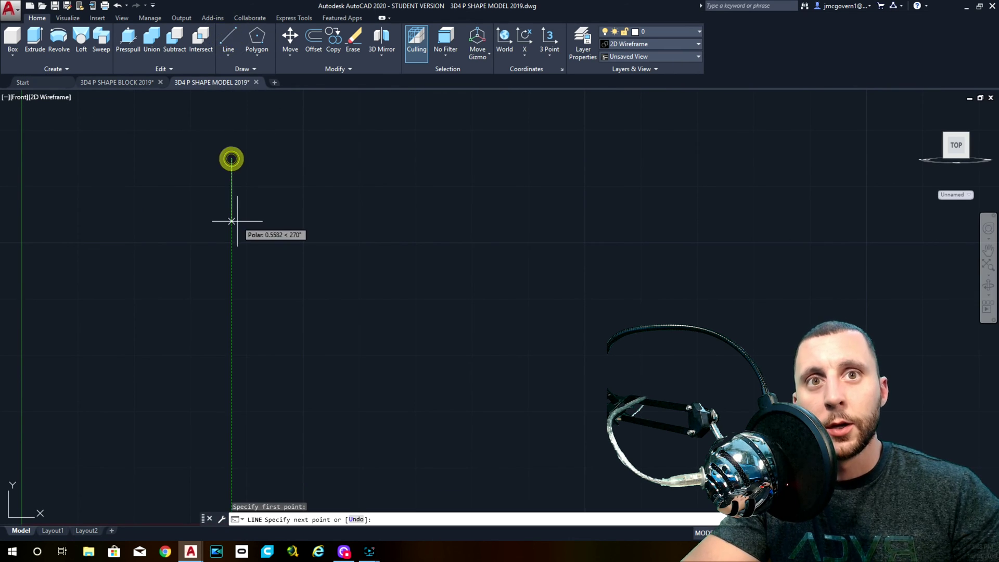
text(2.5)
key(Return)
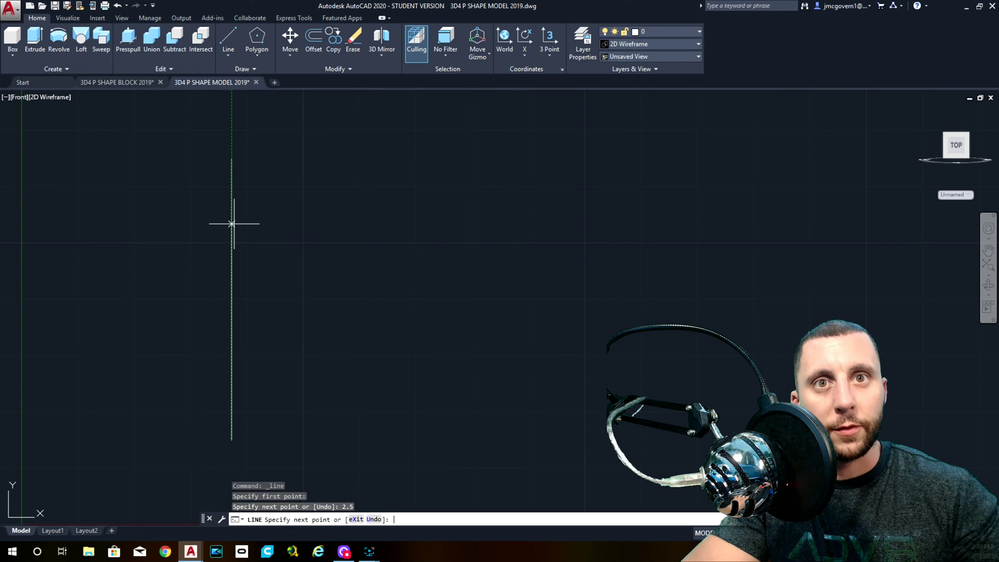
scroll(255, 227, down, 7)
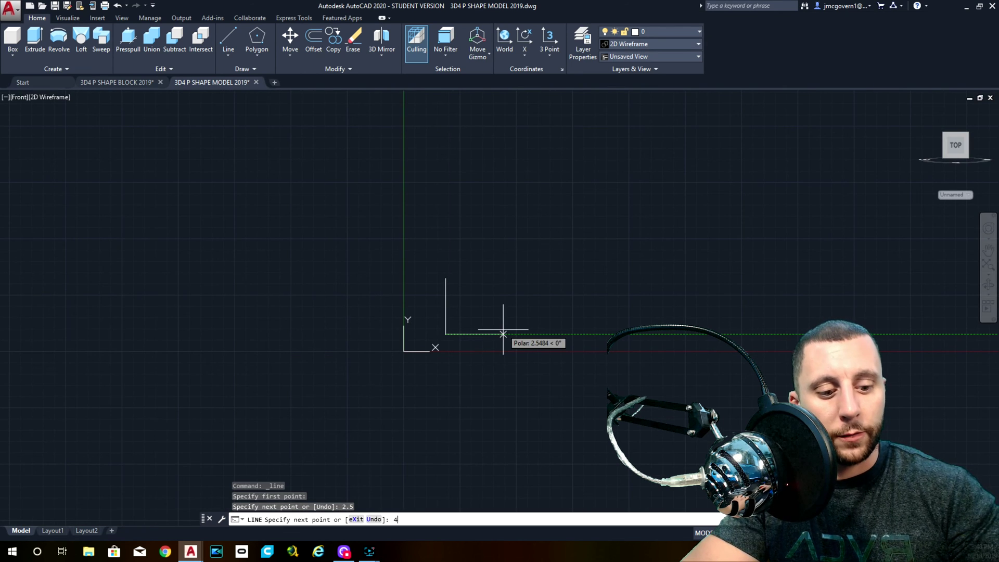
text(4.5)
key(Return)
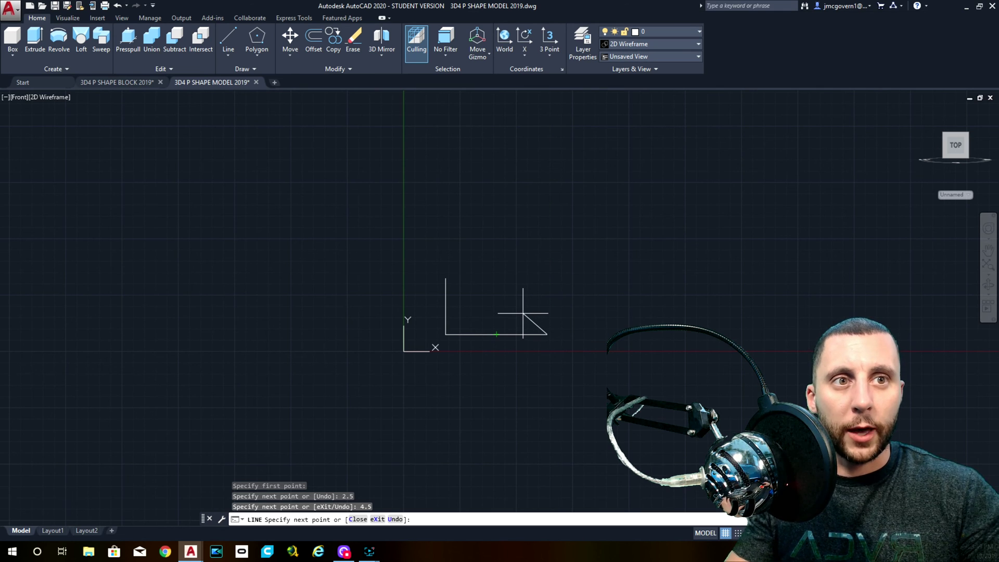
key(Escape)
click(134, 82)
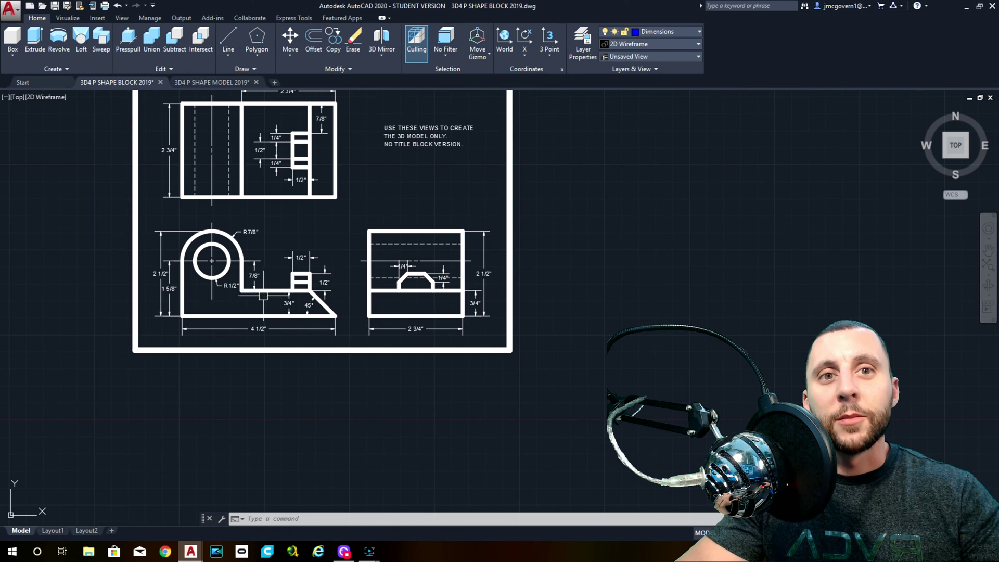
scroll(287, 304, up, 4)
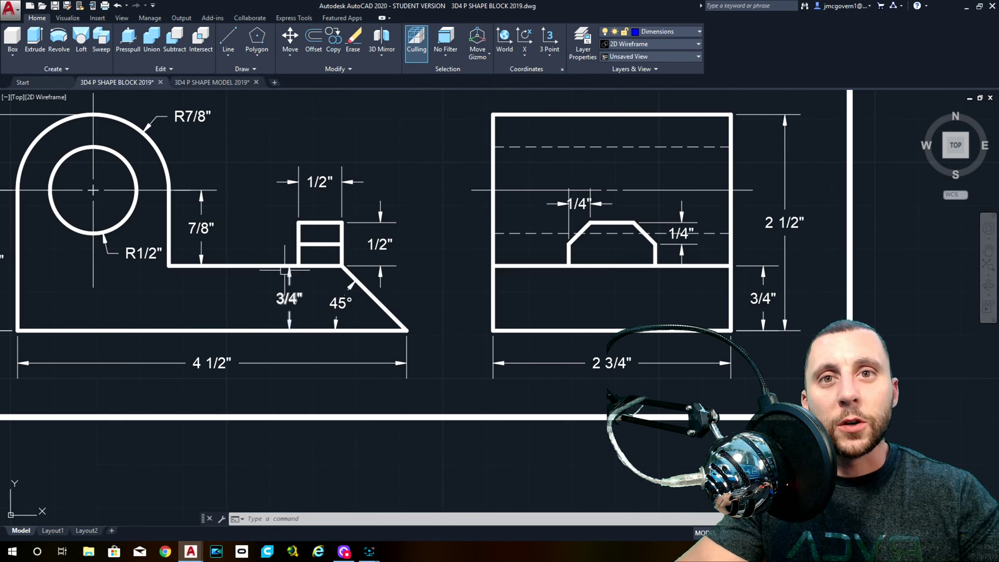
middle_drag(118, 236, 209, 273)
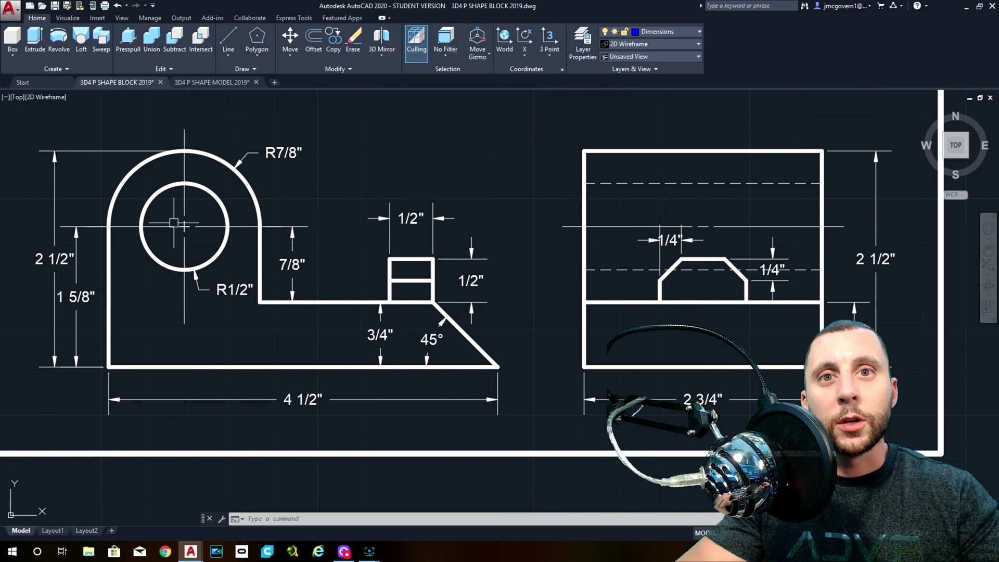
mouse_move(182, 225)
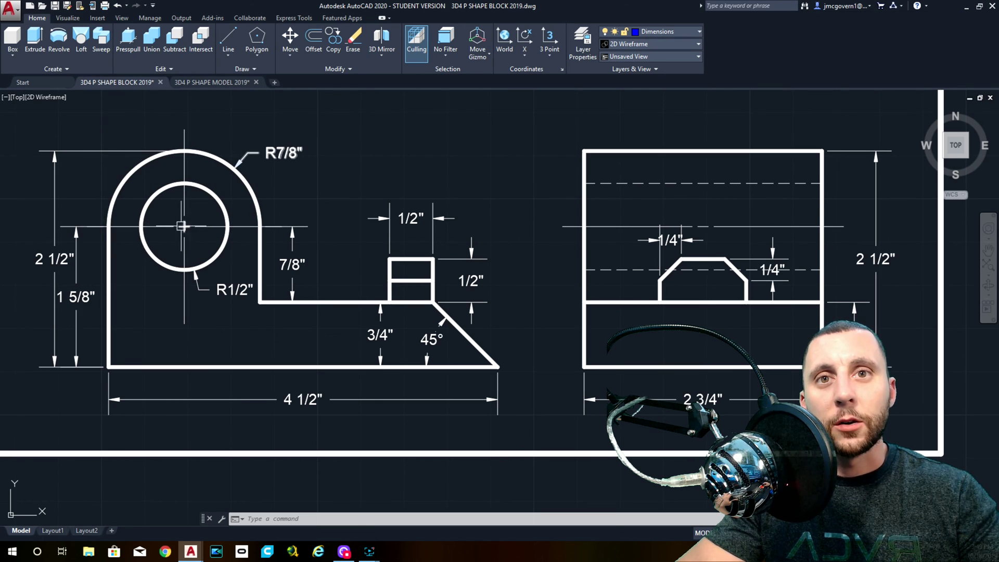
mouse_move(112, 226)
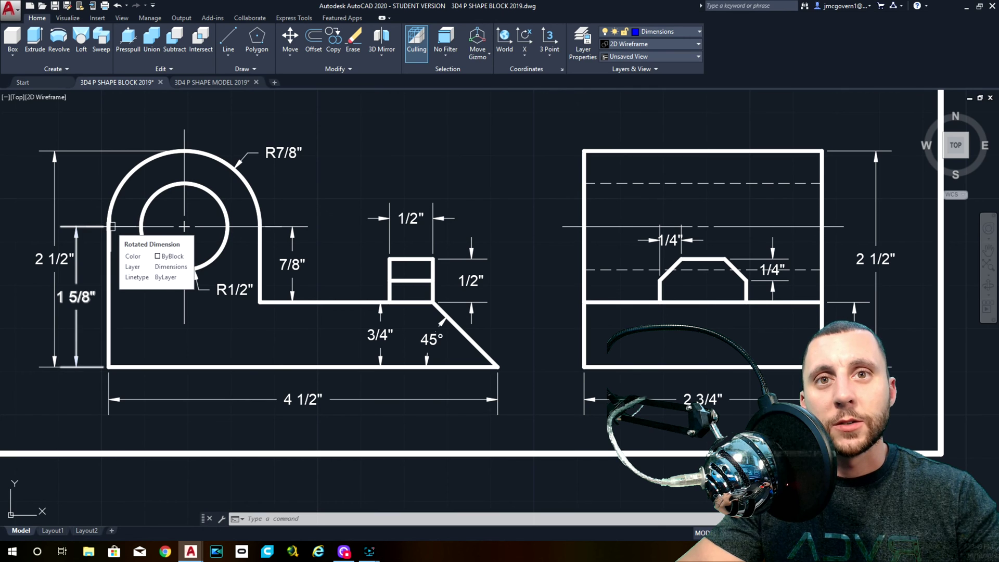
click(204, 83)
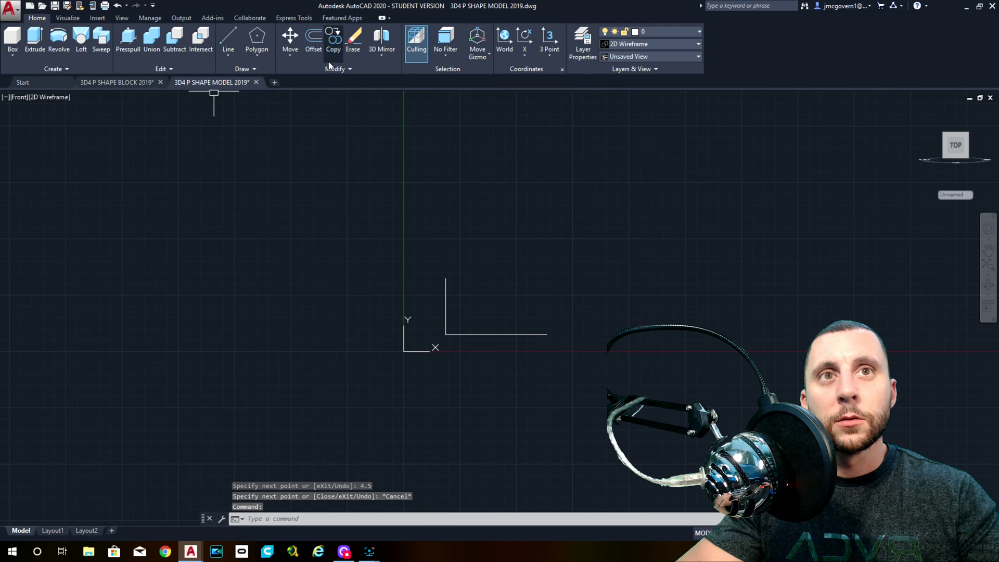
- Offset the bottom base line 1-5/8 upward
click(309, 48)
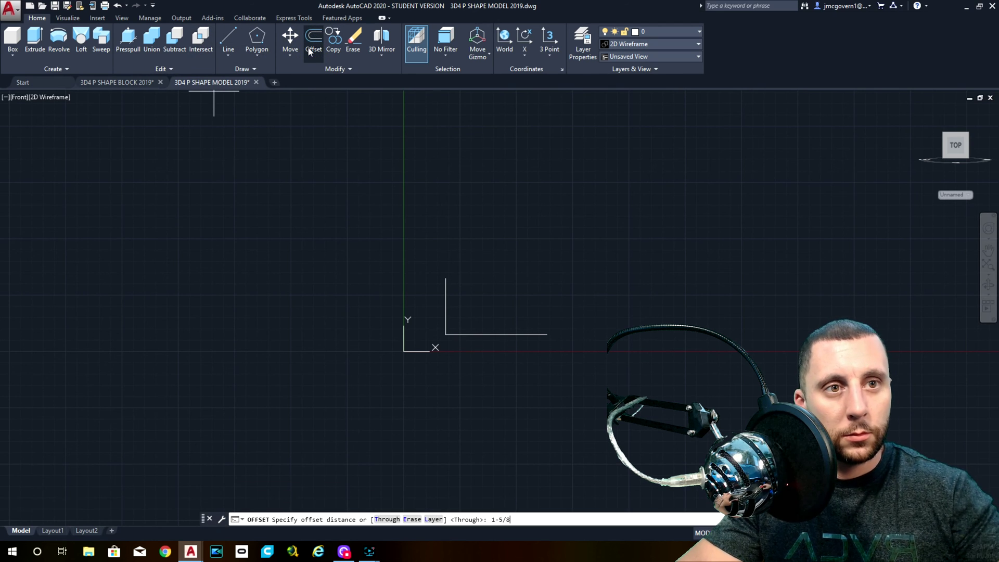
key(Return)
click(475, 334)
click(479, 300)
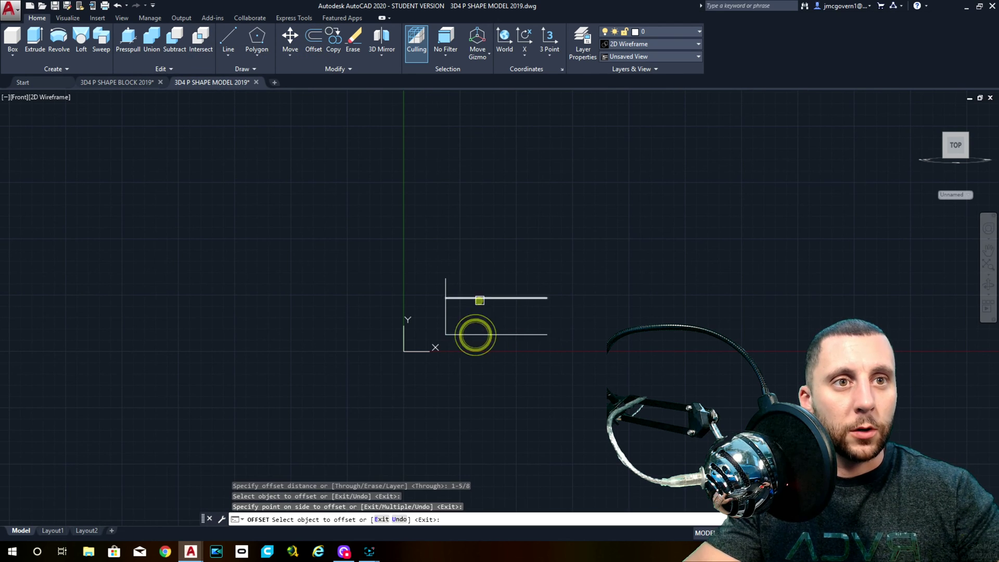
scroll(479, 300, up, 6)
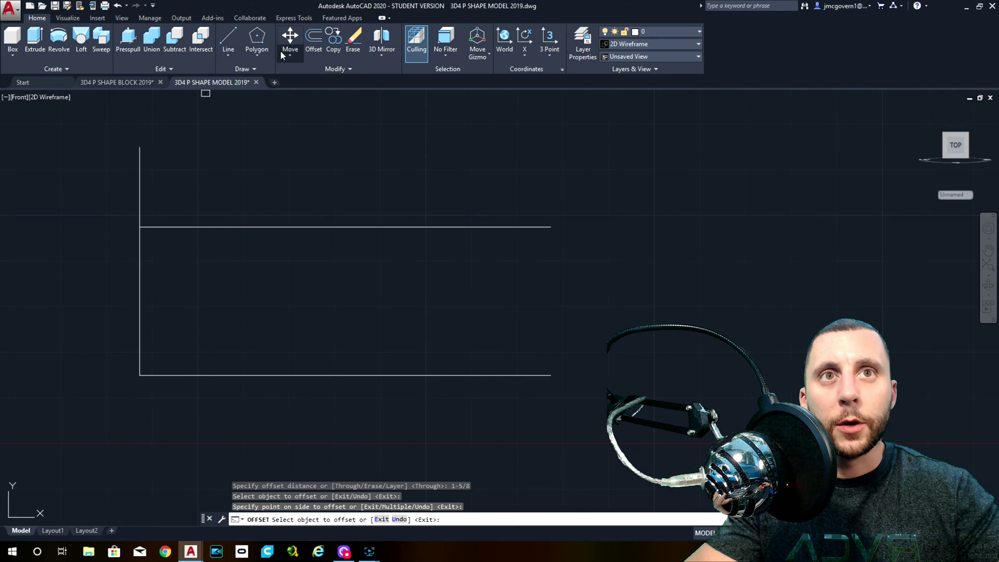
- Offset the left vertical line 7/8 to the right
click(314, 38)
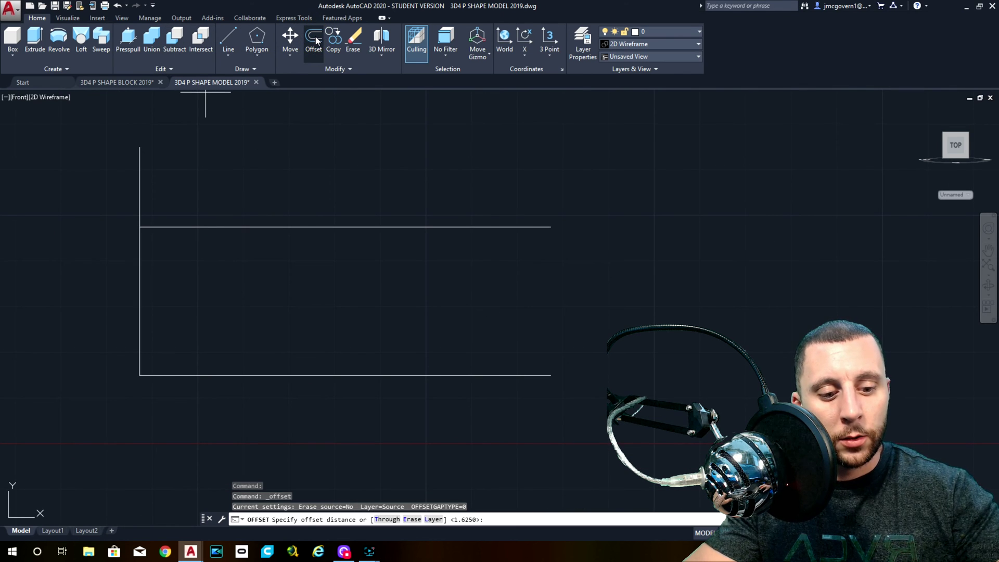
text(7/8)
key(Return)
click(139, 247)
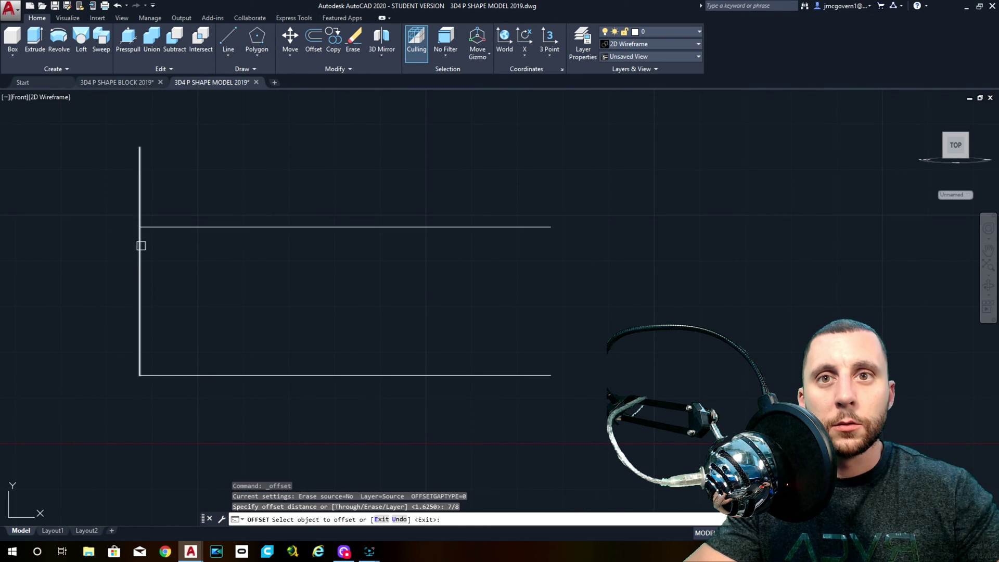
click(258, 263)
key(Escape)
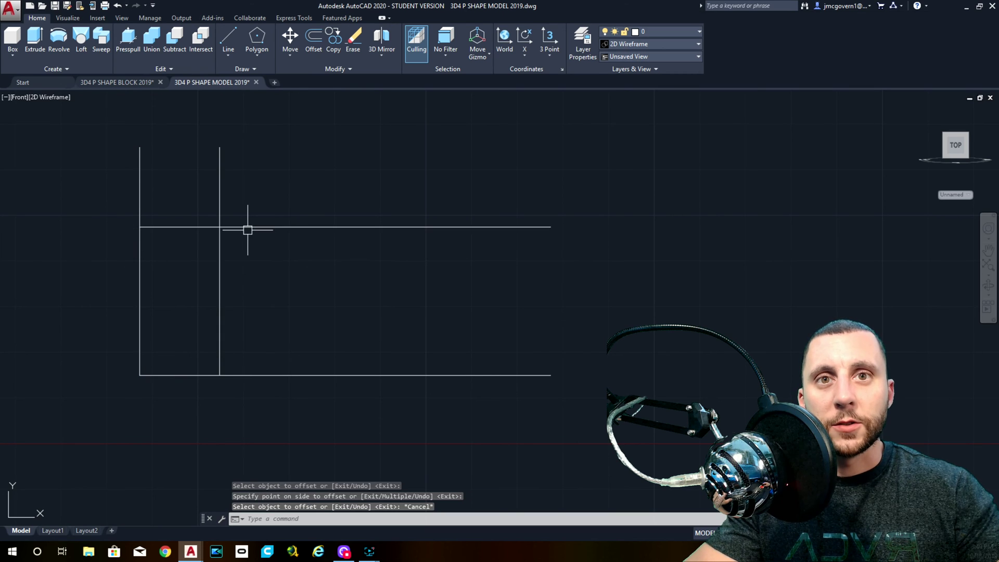
- Draw a circle of radius 1/2 at the construction line intersection
click(256, 54)
click(271, 113)
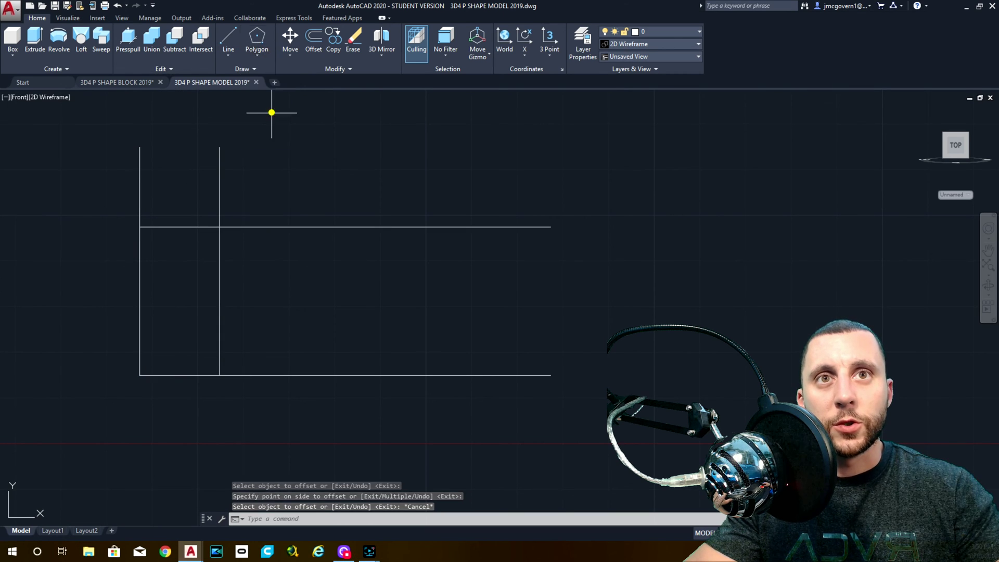
click(219, 226)
text(1/2)
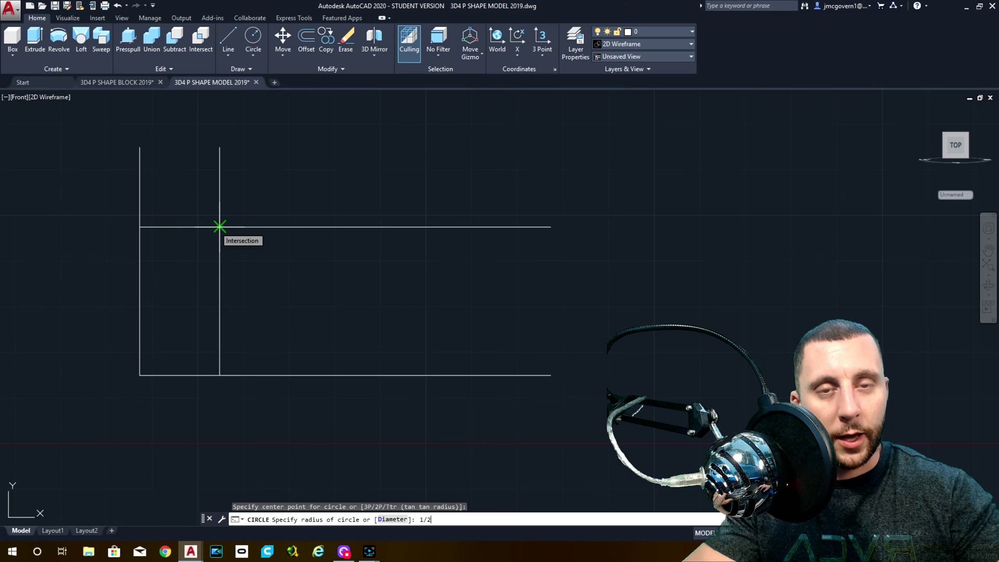
key(Return)
- Draw a concentric circle of radius 7/8 at the same intersection
click(253, 36)
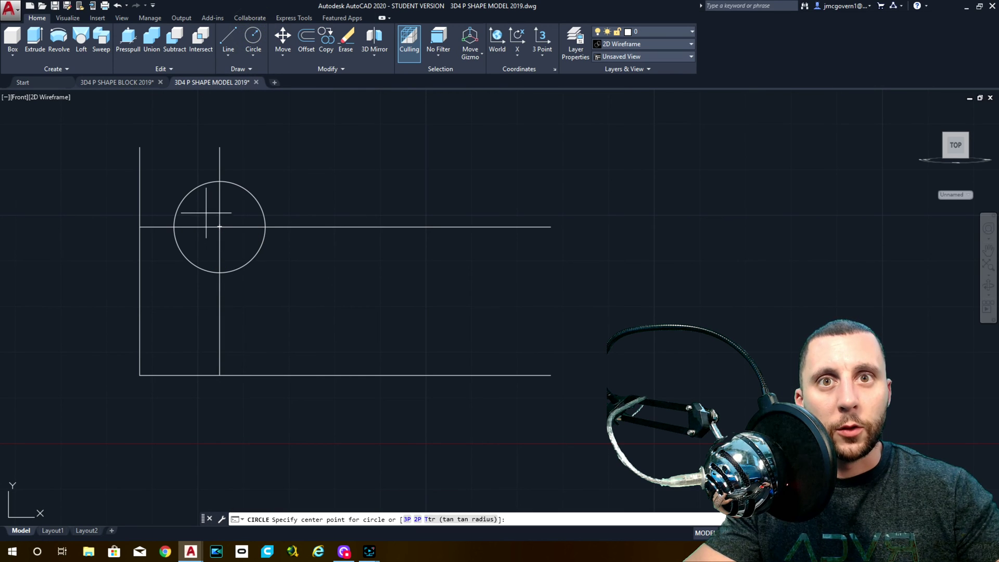
scroll(218, 225, up, 5)
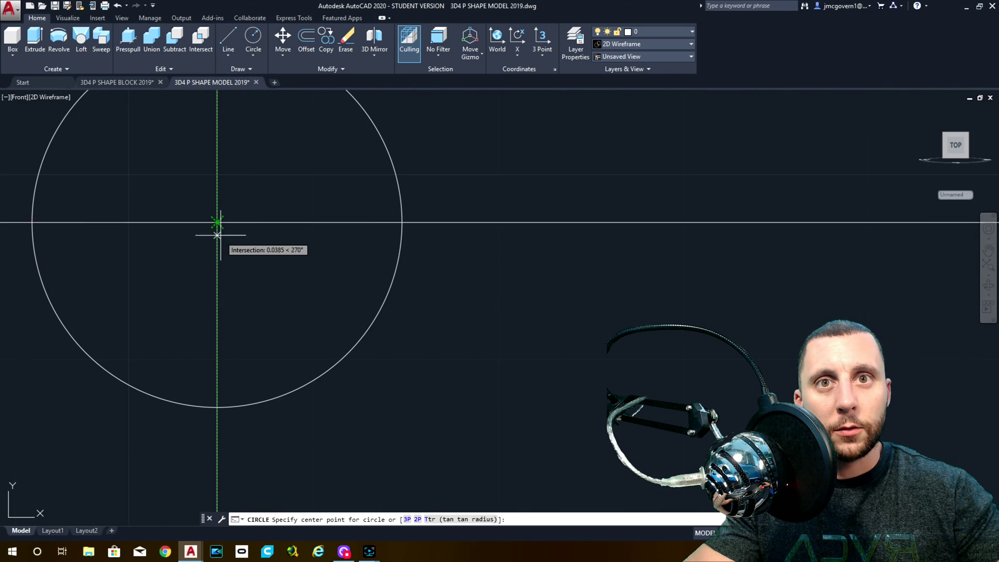
scroll(214, 219, up, 2)
click(213, 219)
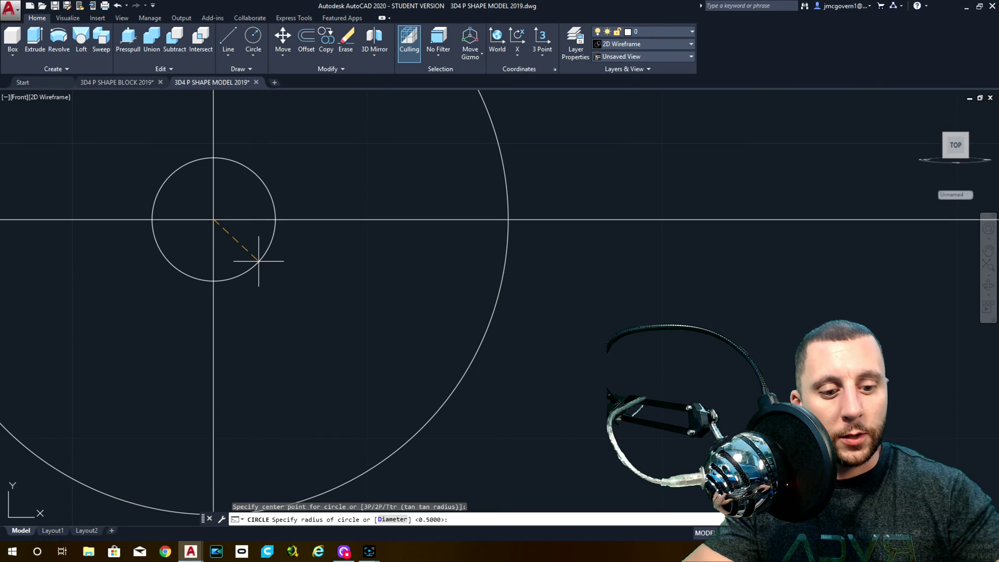
key(Return)
click(542, 292)
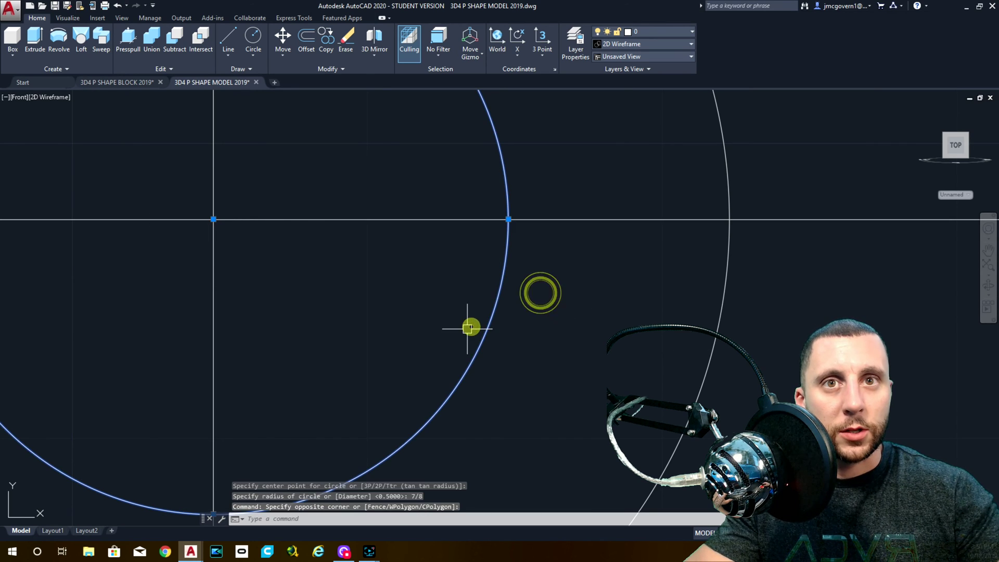
scroll(241, 225, down, 6)
scroll(240, 227, down, 3)
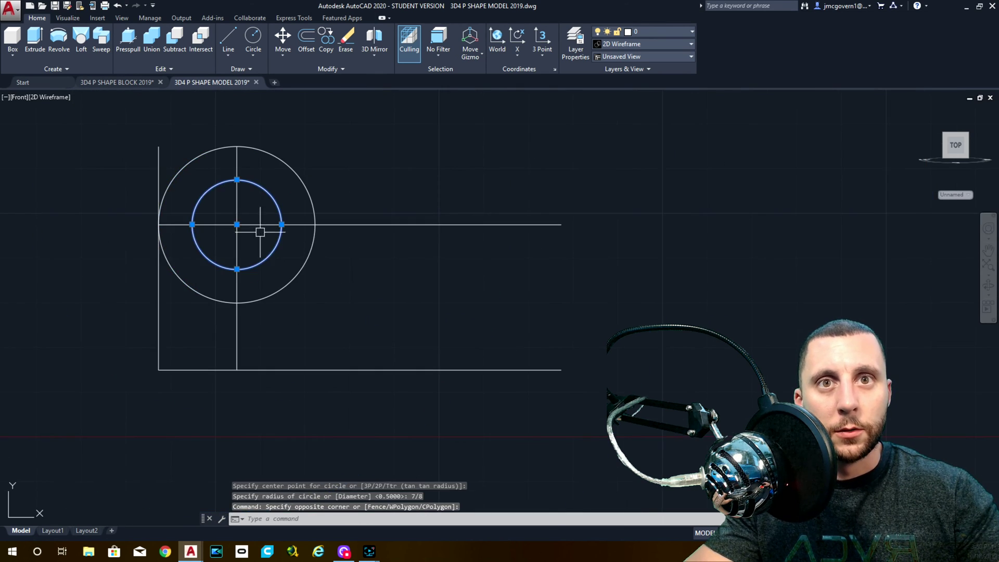
key(Escape)
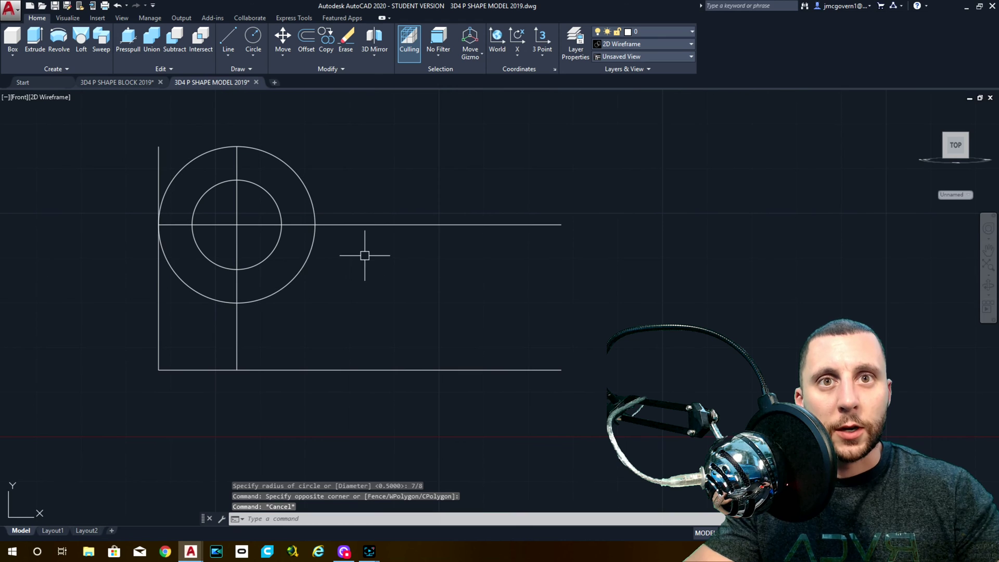
- Trim two edges near the top and erase the two construction centre lines
text(tr)
key(Return)
key(Return)
click(175, 147)
click(143, 150)
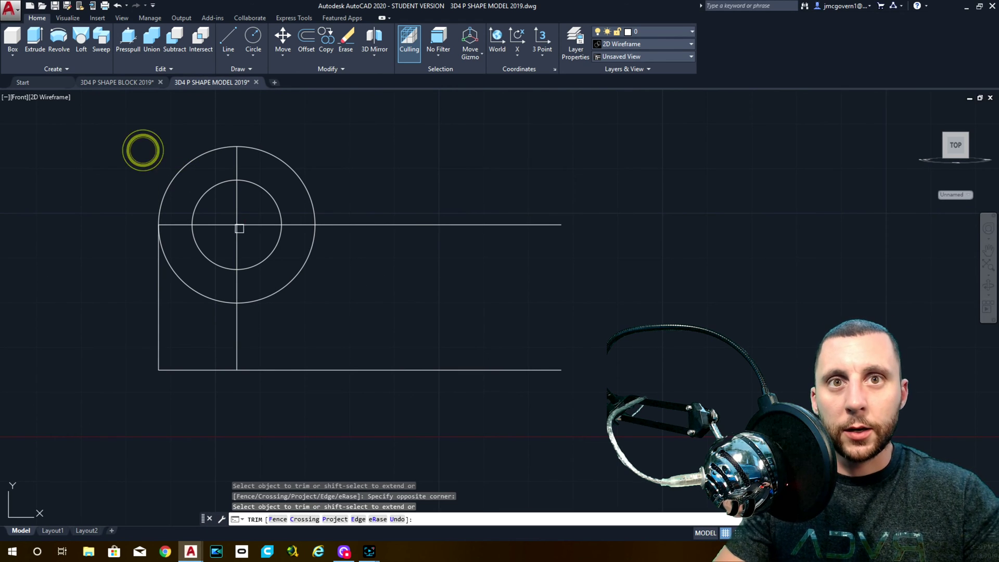
key(Escape)
click(252, 217)
click(228, 230)
key(Delete)
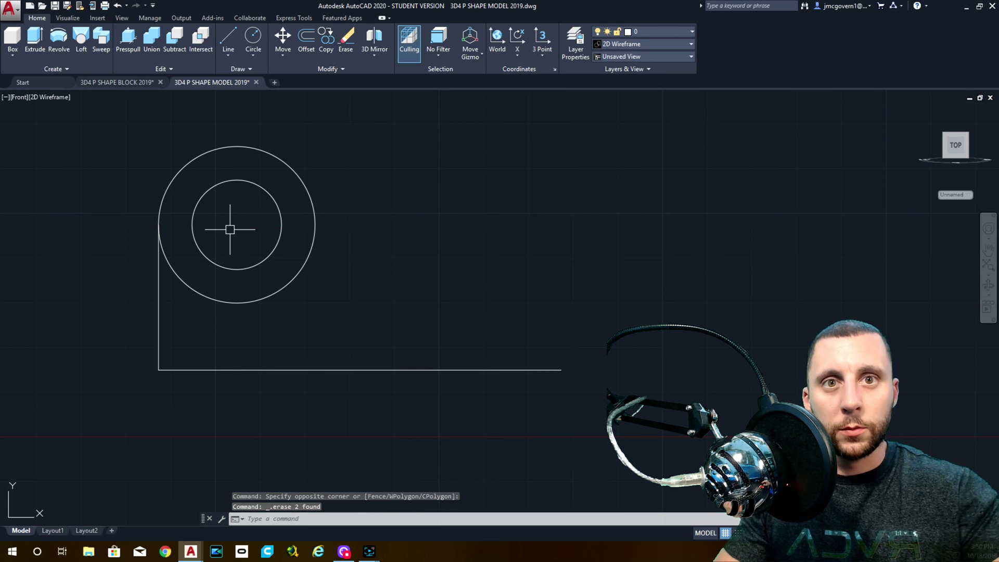
scroll(237, 230, down, 2)
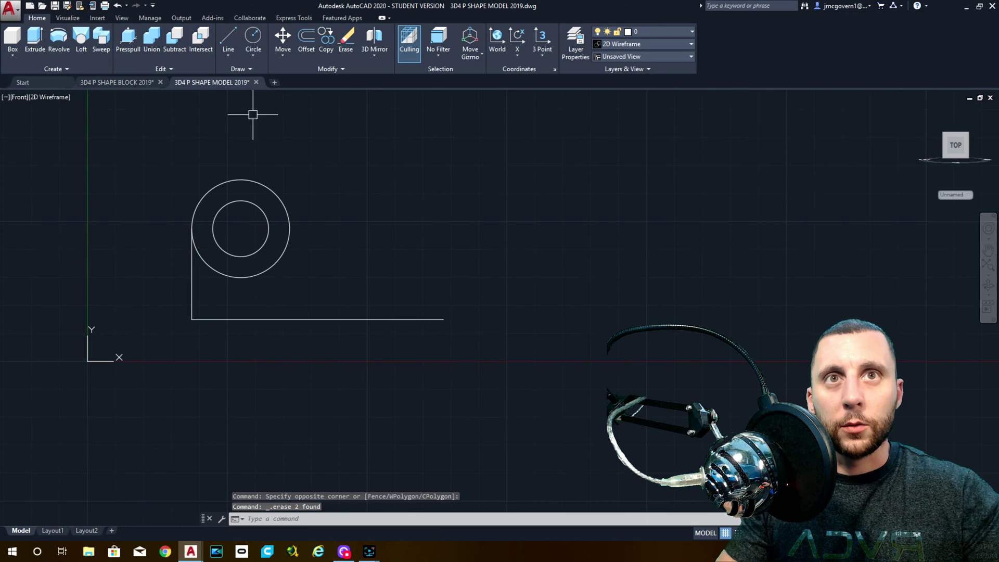
- Draw a line from the outer circle's right quadrant down to the base line
click(228, 42)
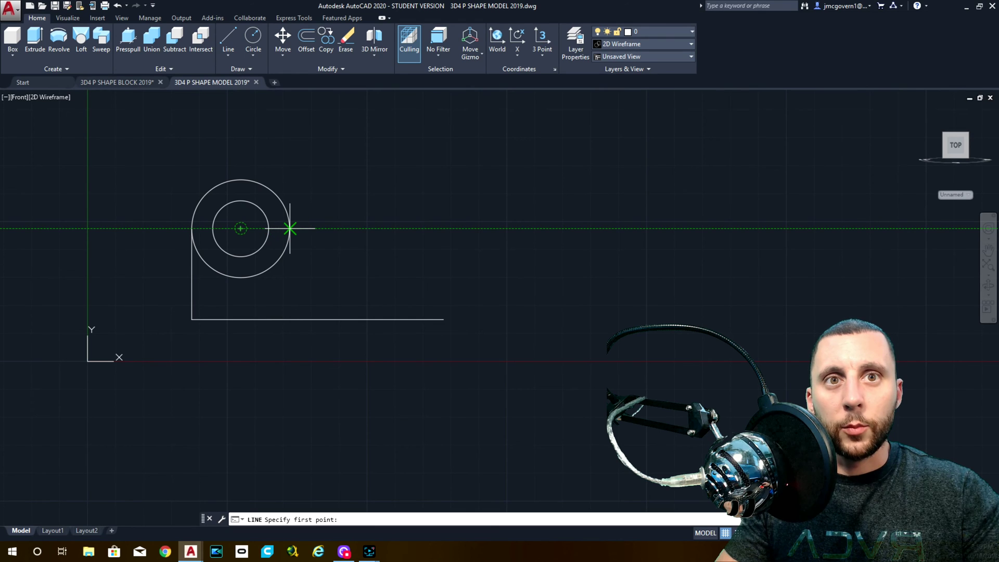
click(289, 228)
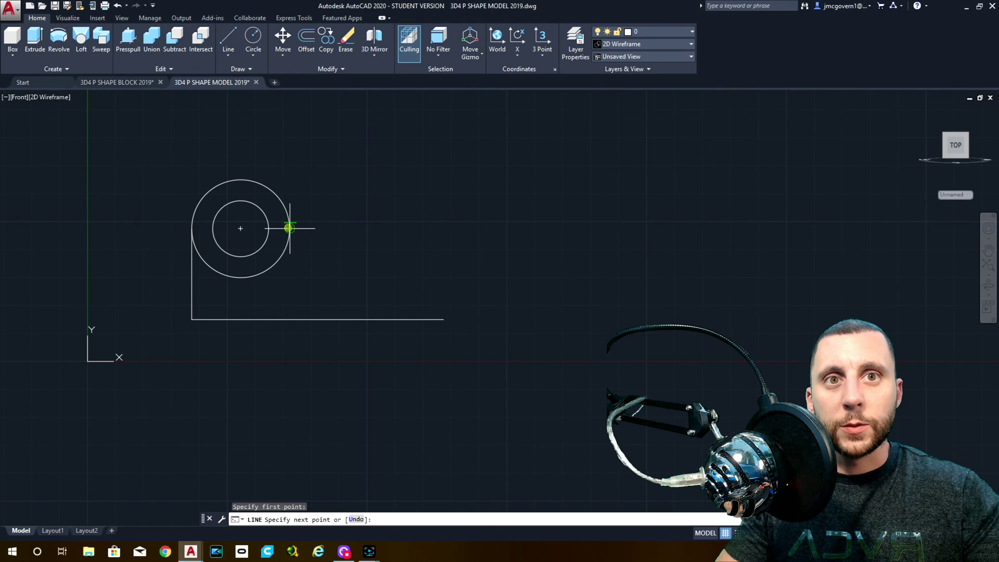
click(290, 319)
key(Escape)
- Trim away the outer circle's lower arc
text(tr)
key(Return)
key(Return)
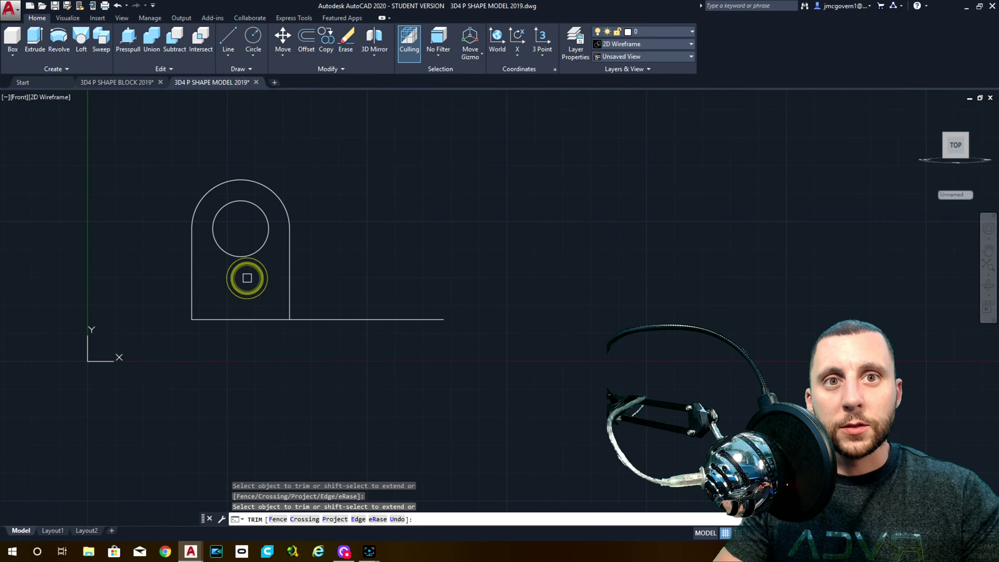
click(245, 276)
key(Escape)
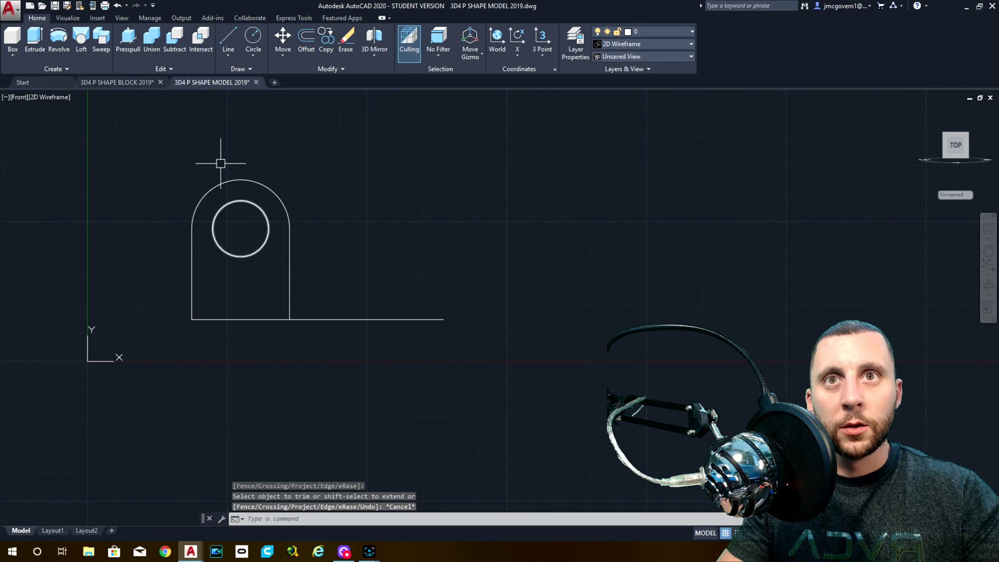
- Offset the bottom line 3/4 upward and trim its left part to form the step ledge
click(306, 39)
text(3/4)
key(Return)
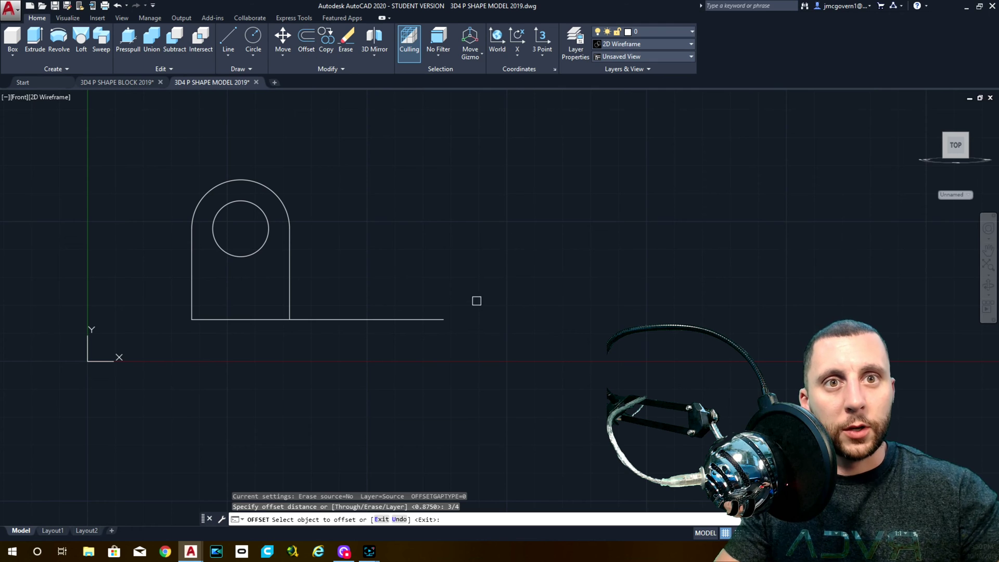
click(412, 318)
click(409, 269)
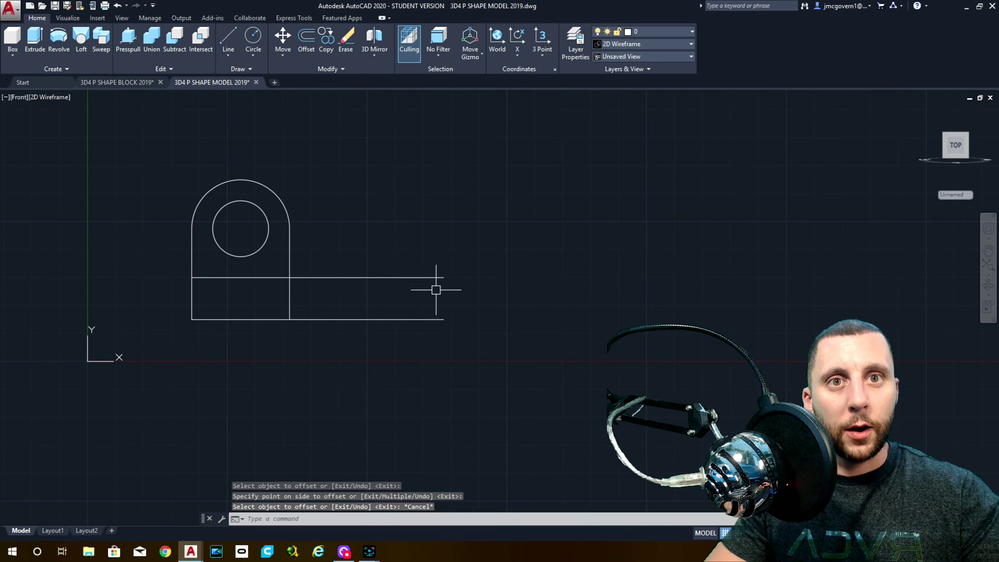
text(tr)
key(Return)
key(Return)
click(270, 277)
click(261, 268)
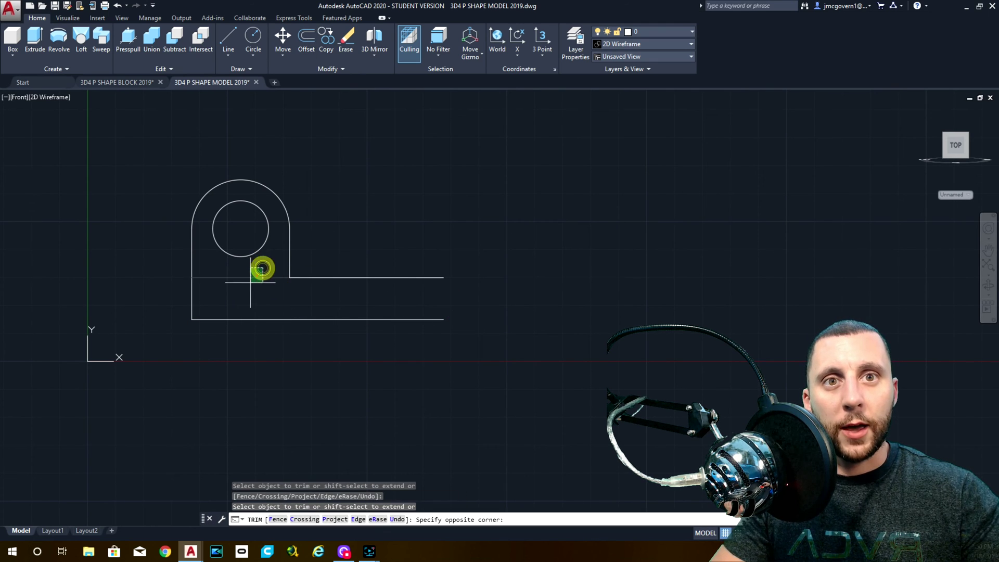
click(247, 282)
- Draw the 45° chamfer line at <135 from the base's bottom-right corner past the step
click(228, 39)
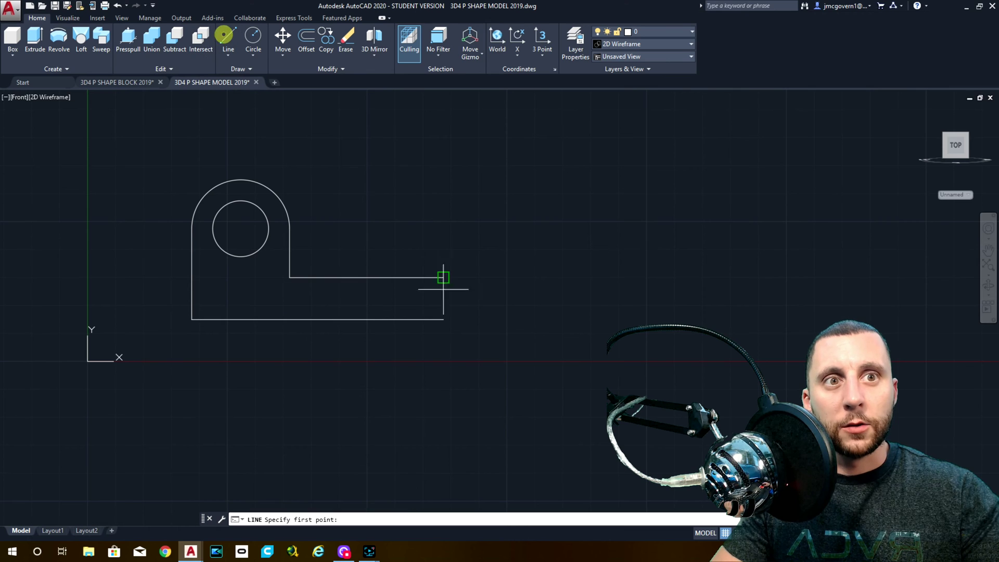
click(443, 318)
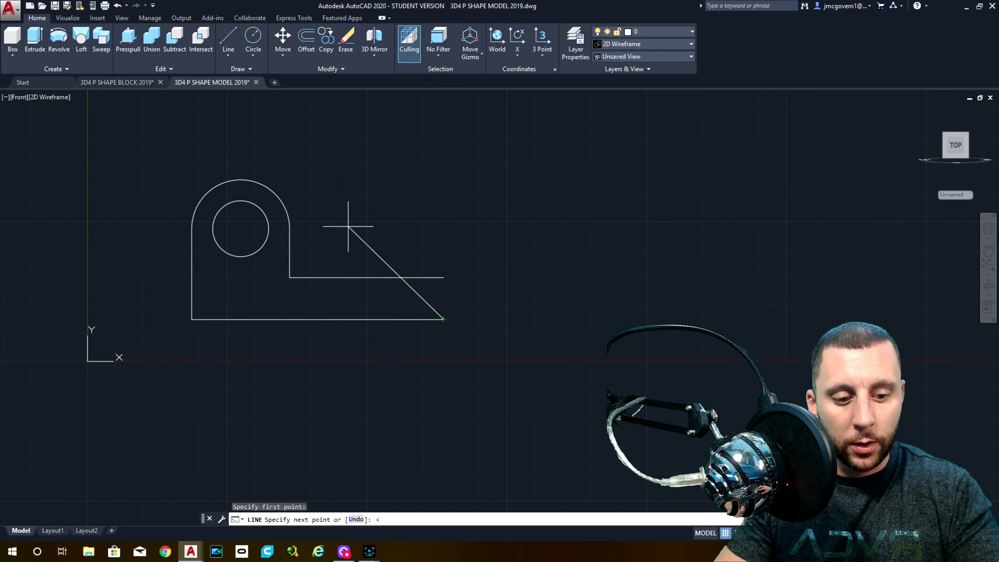
key(Return)
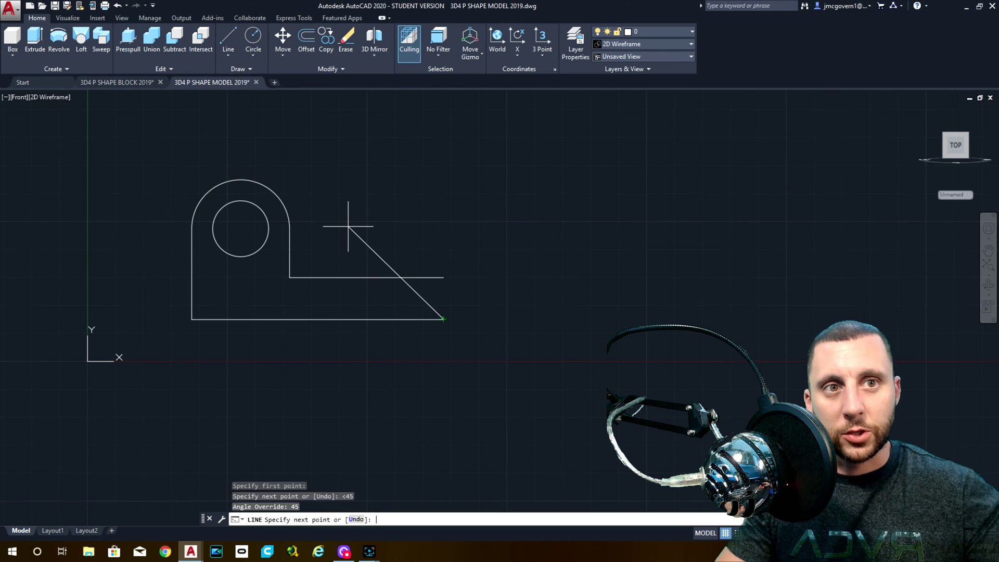
key(Escape)
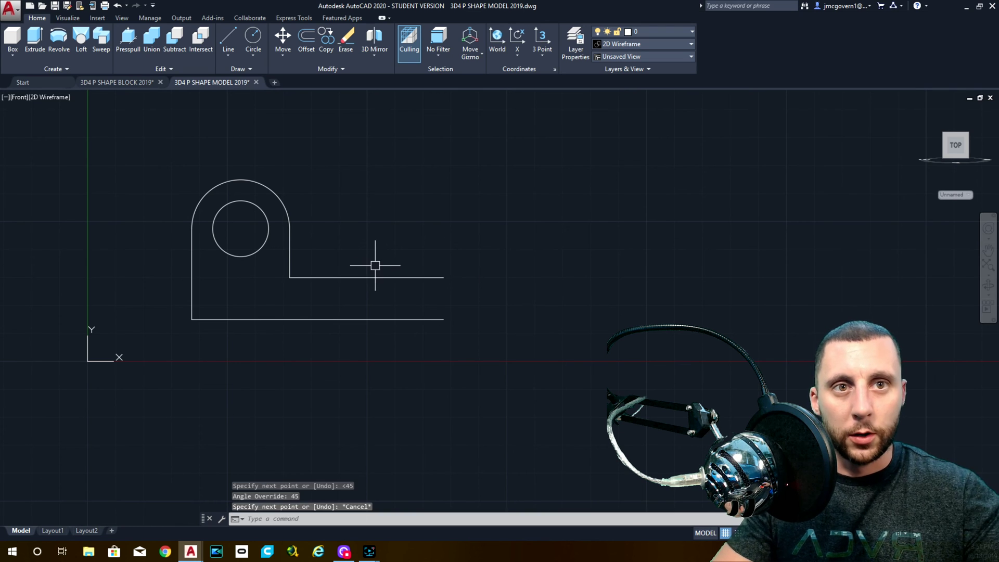
click(233, 47)
click(443, 317)
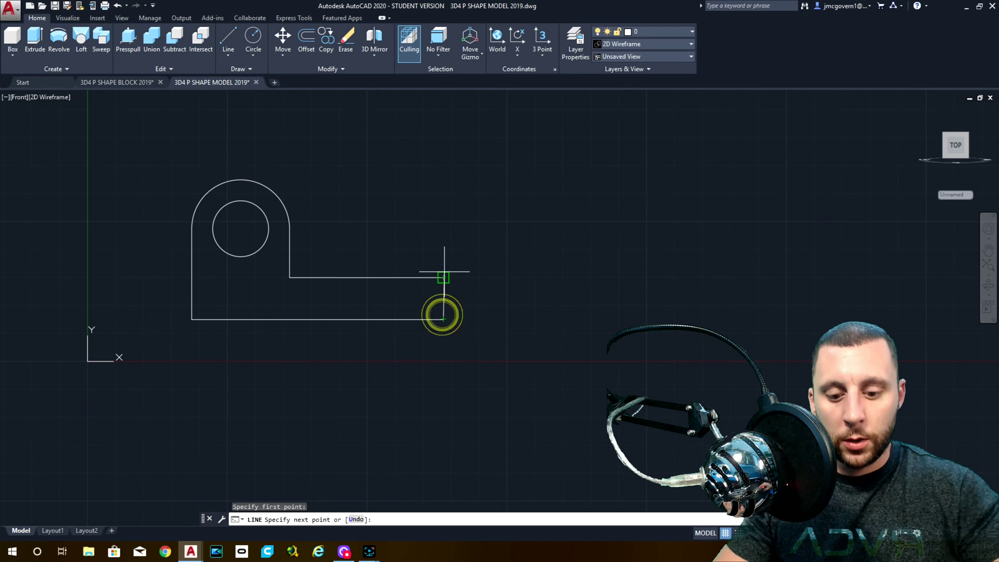
key(F8)
text(<)
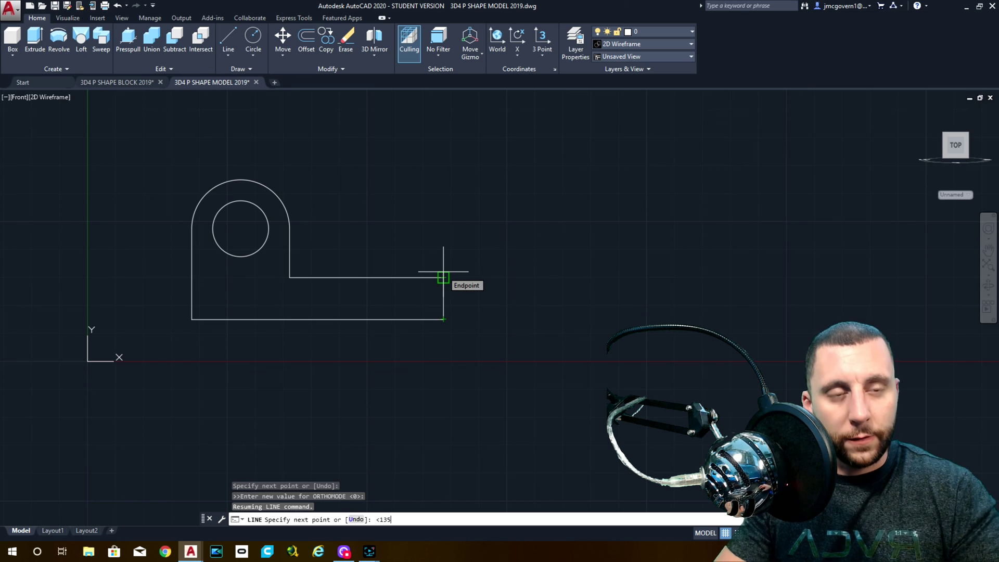
text(135)
key(Return)
scroll(444, 272, up, 2)
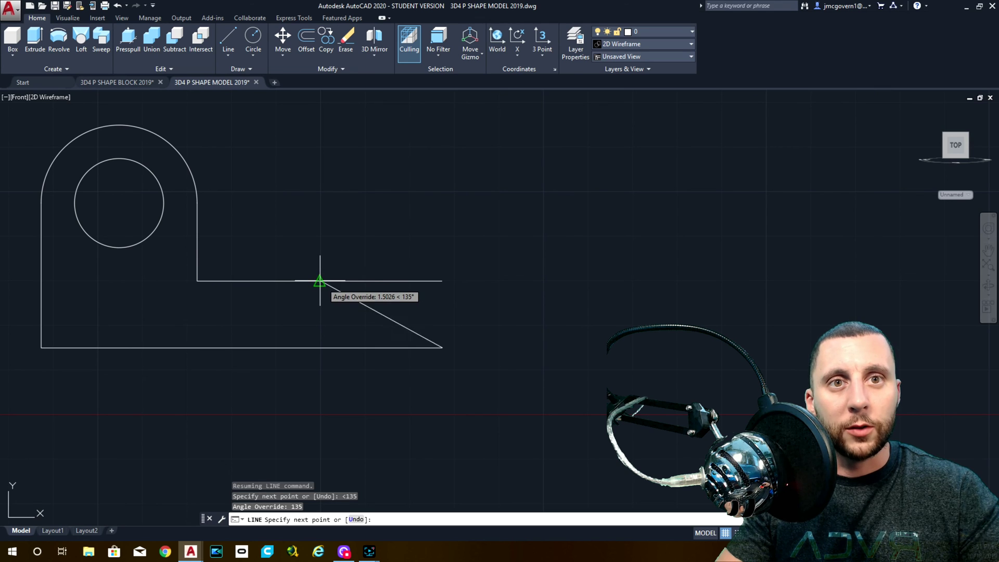
mouse_move(320, 281)
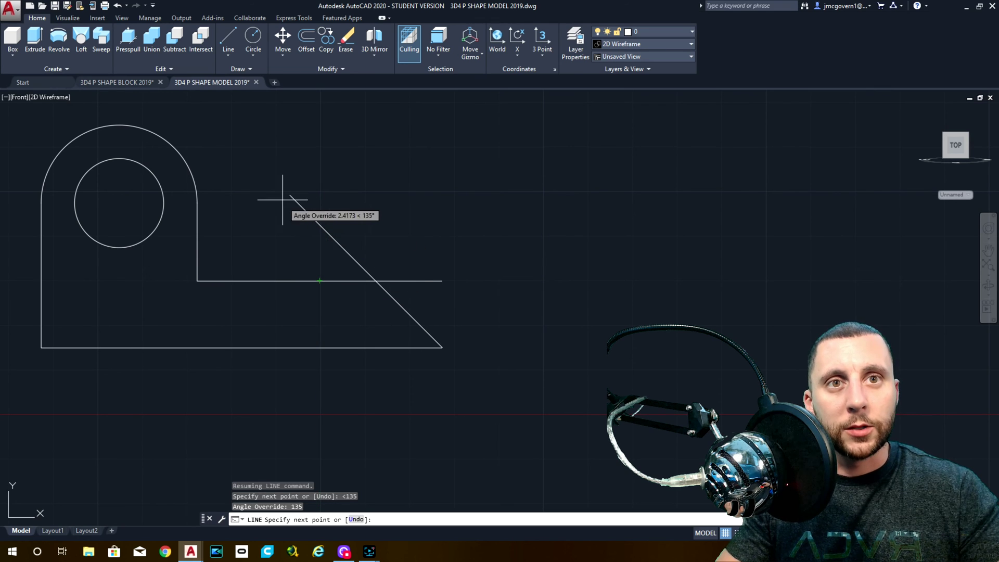
click(276, 182)
key(Escape)
- Trim the overhanging part of the diagonal above the step line
text(tr)
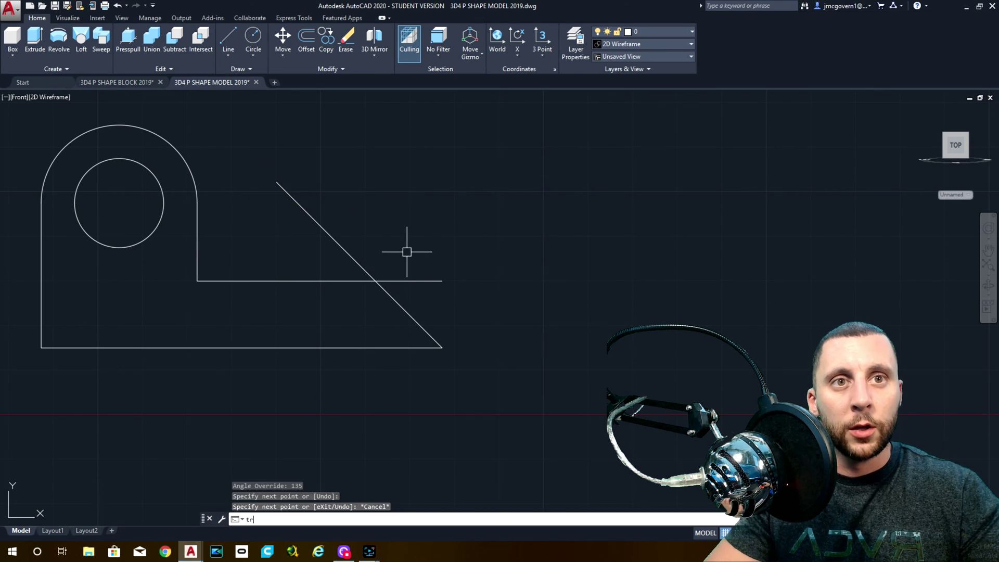
key(Return)
click(383, 228)
click(320, 234)
scroll(437, 283, down, 4)
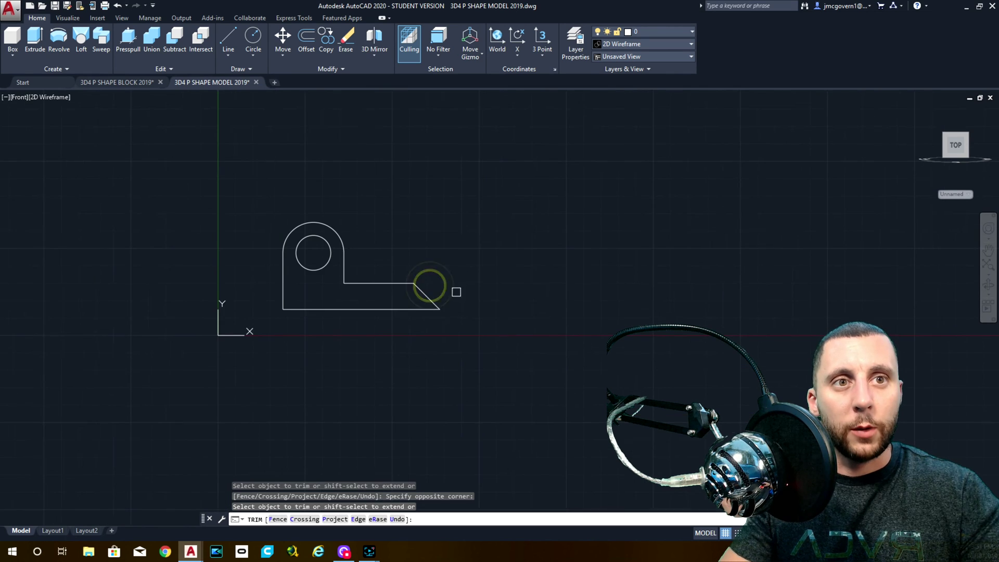
middle_drag(457, 291, 443, 286)
key(Escape)
- Select the six outer profile edges and JOIN them into one polyline, leaving the hole circle separate
scroll(330, 256, up, 3)
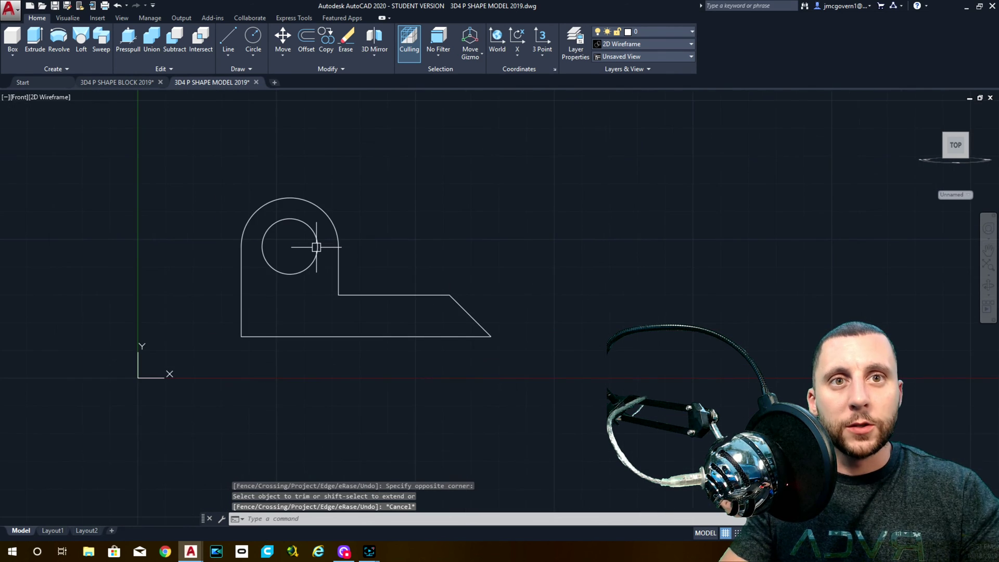
click(547, 364)
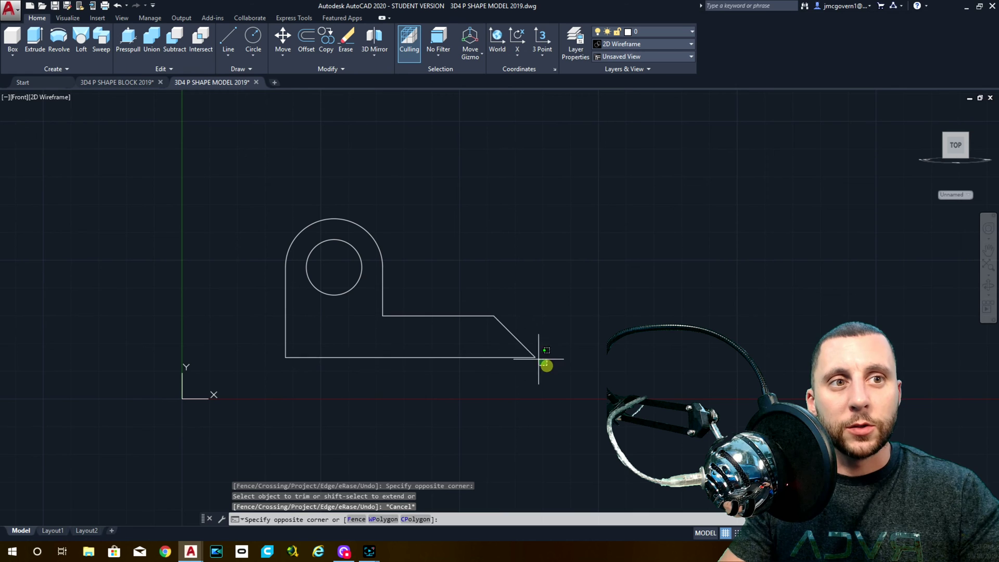
click(375, 290)
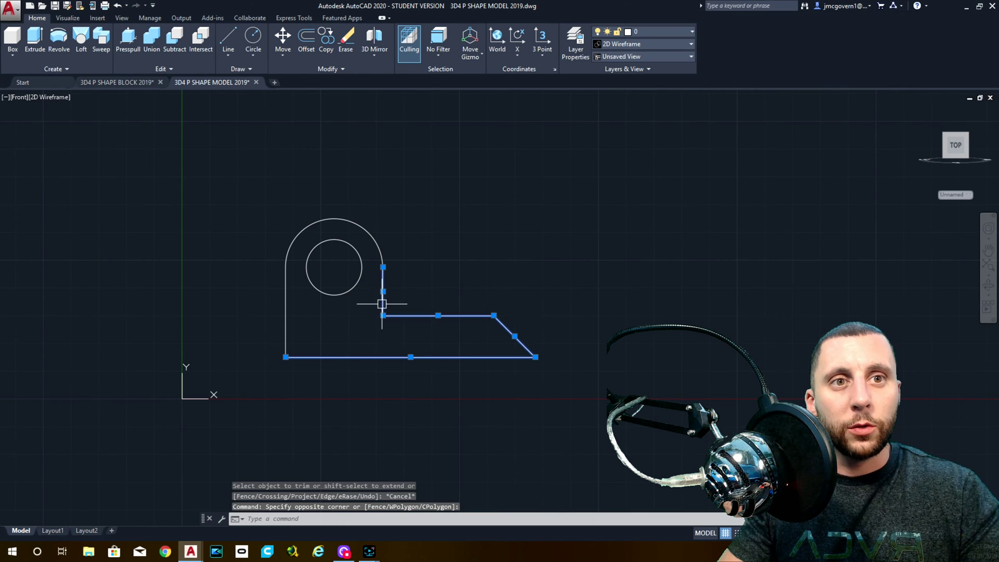
click(374, 225)
click(287, 292)
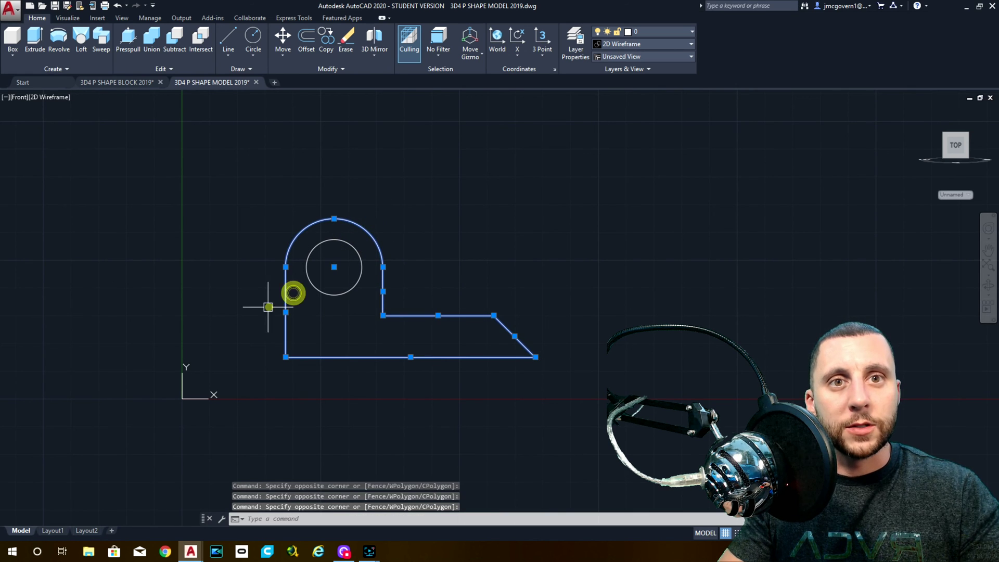
text(j)
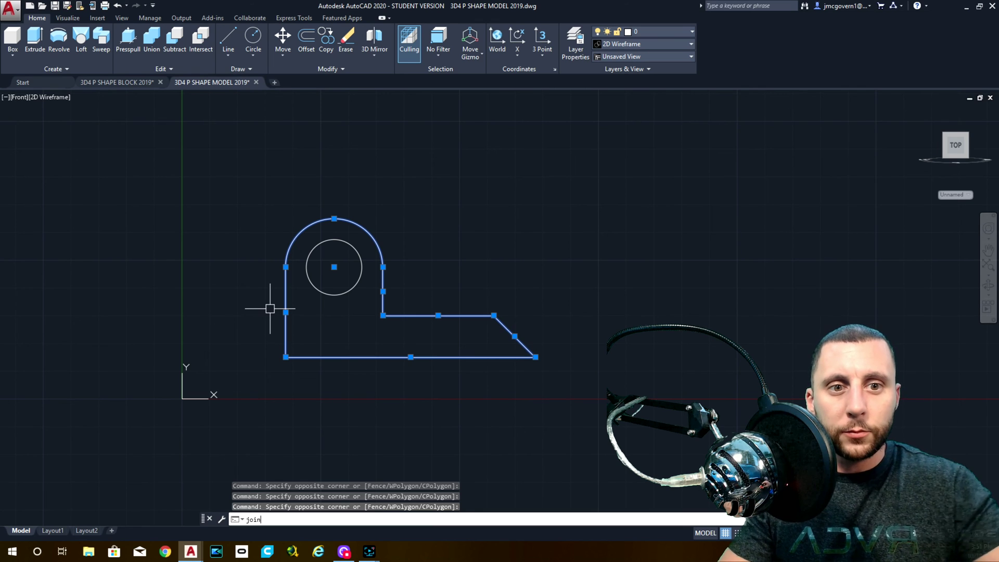
text(oin)
key(Return)
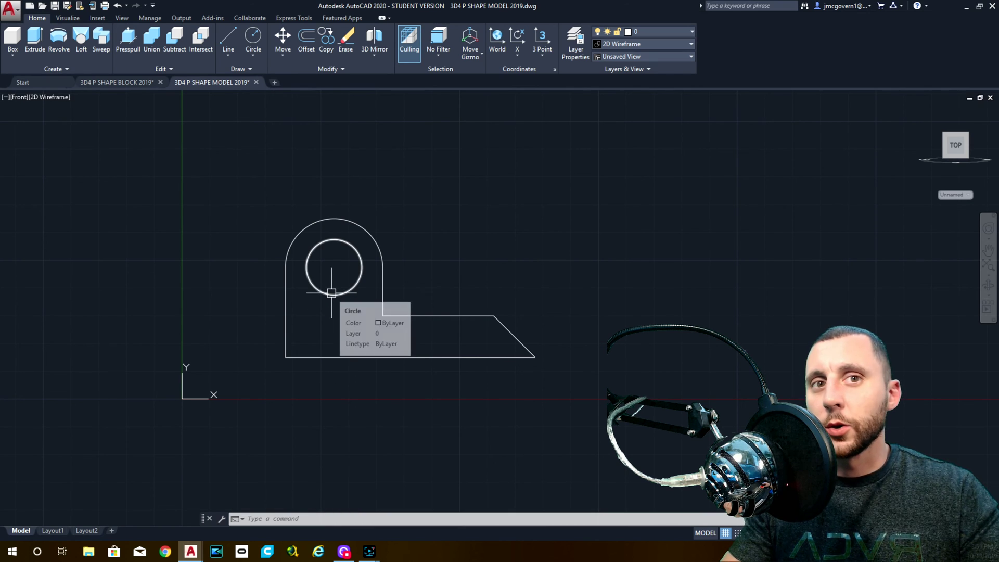
click(331, 293)
key(Escape)
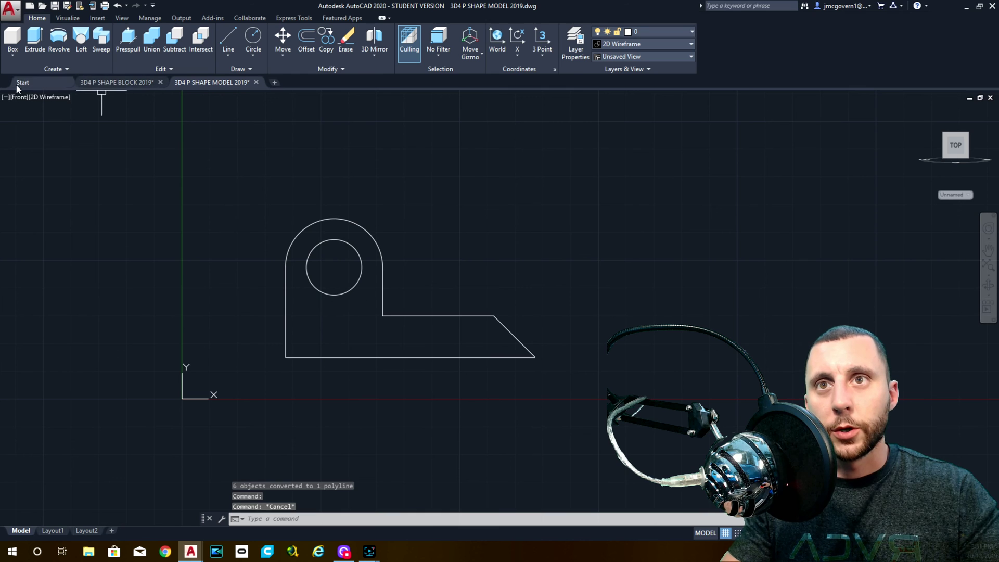
- Check the profile in Top, Front and SE Isometric views, then switch to the 3D4 P SHAPE BLOCK 2019 drawing
click(18, 97)
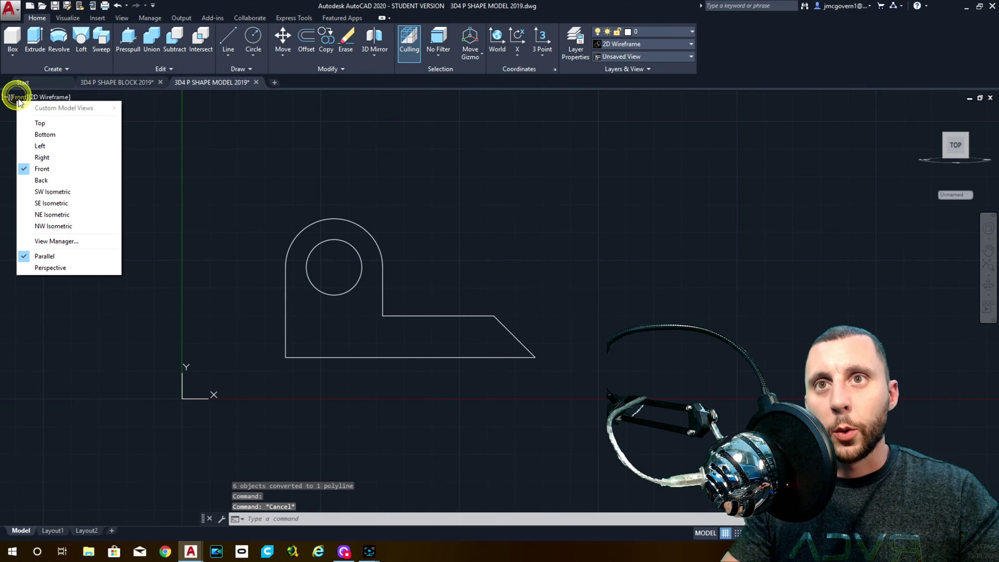
click(38, 125)
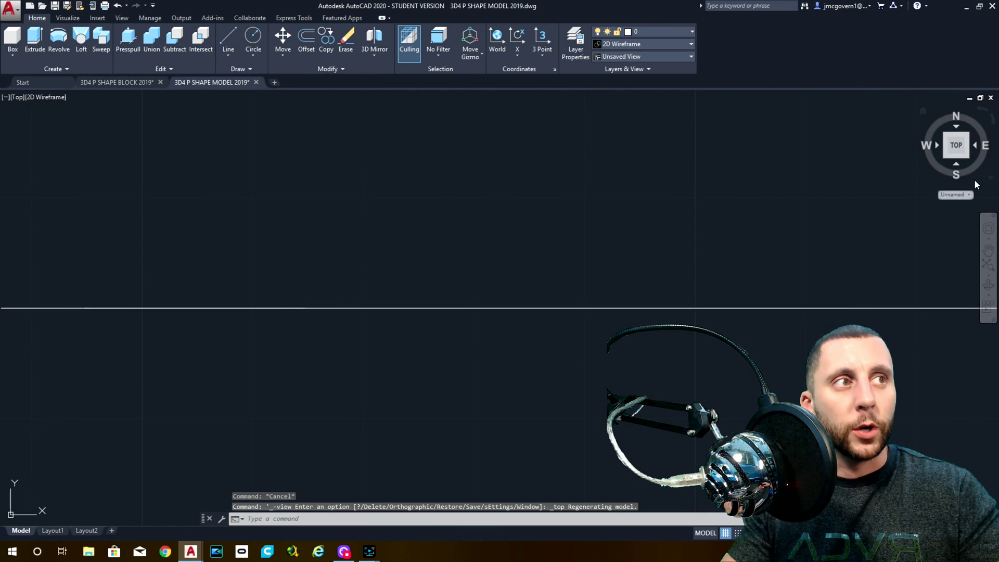
click(966, 157)
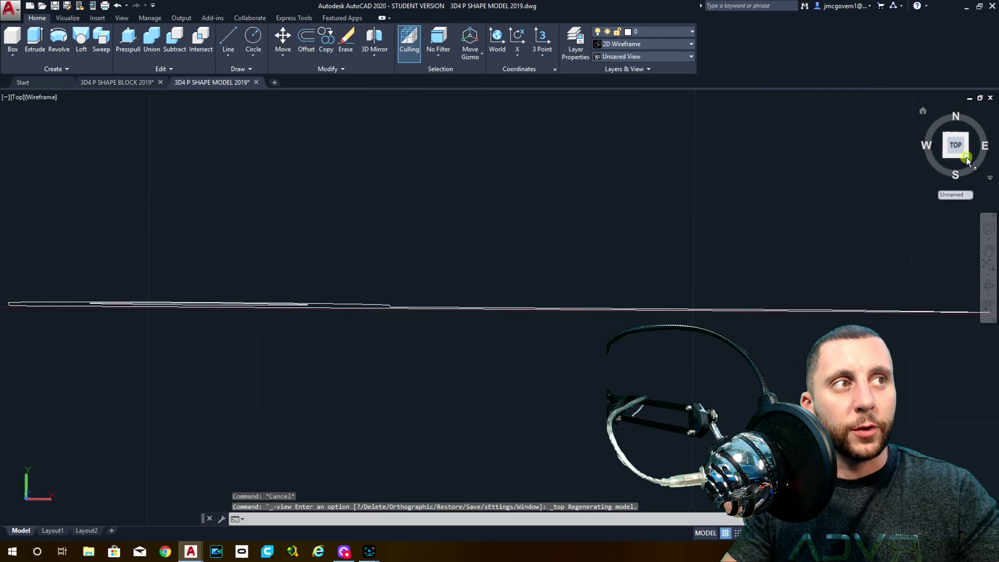
click(22, 99)
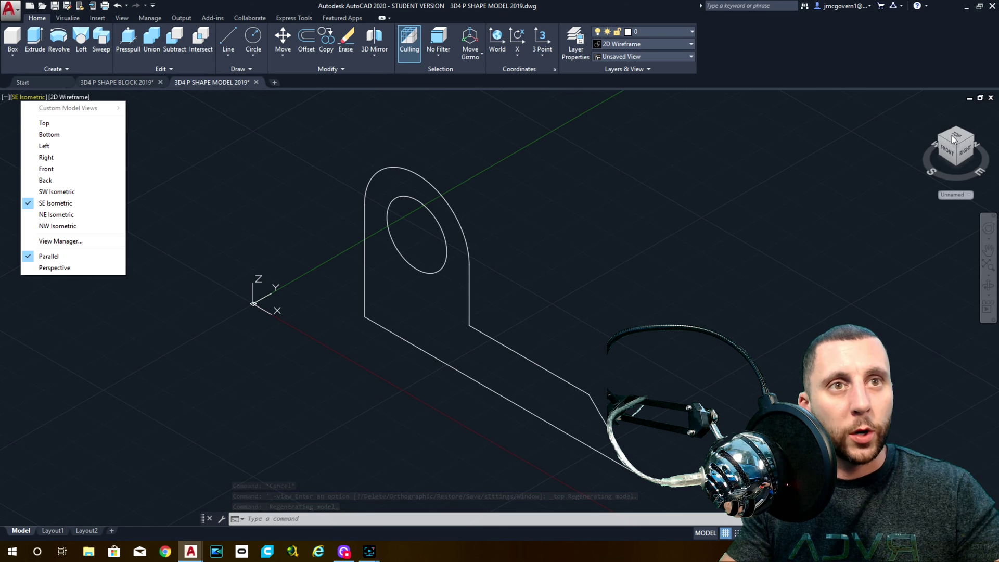
click(47, 122)
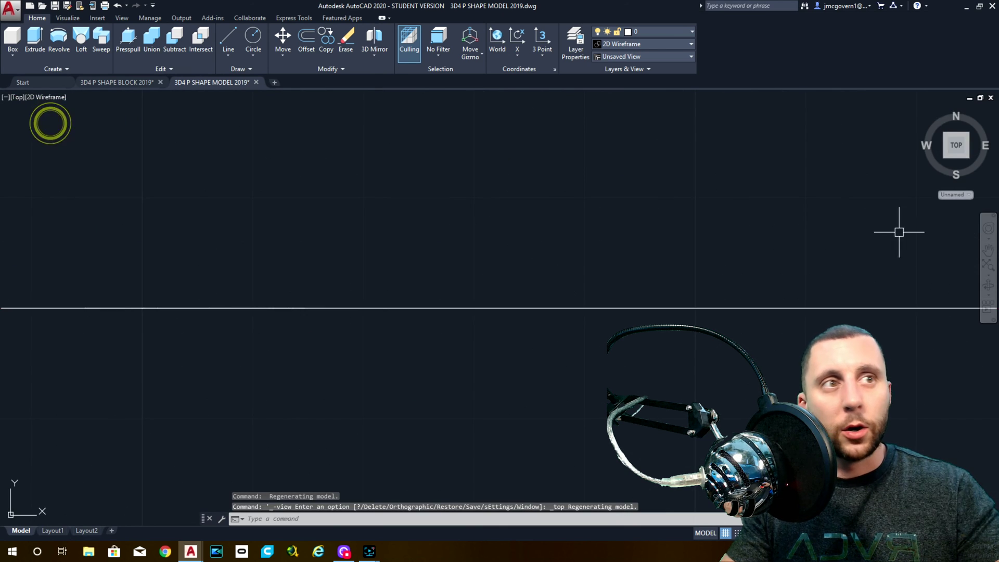
click(956, 156)
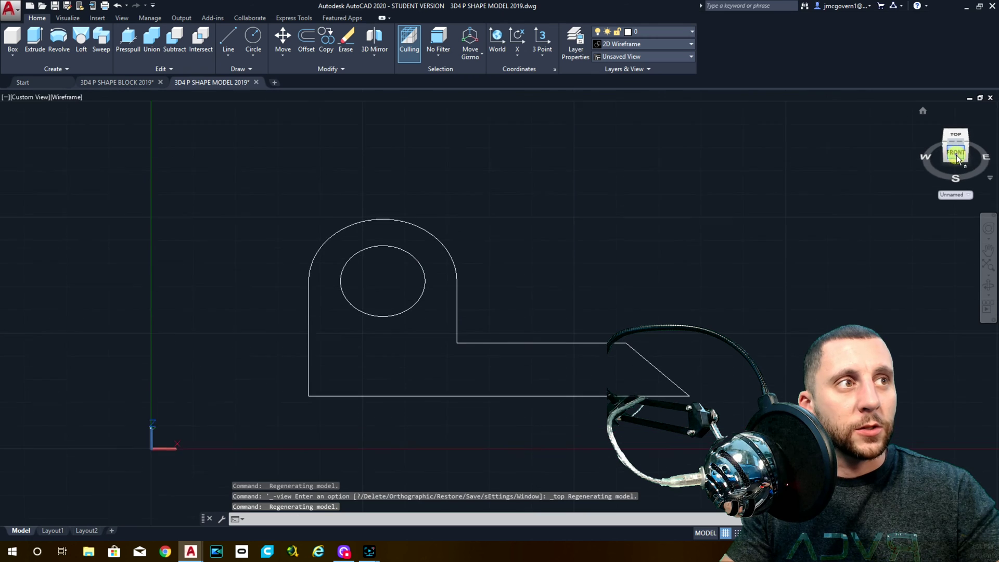
click(956, 152)
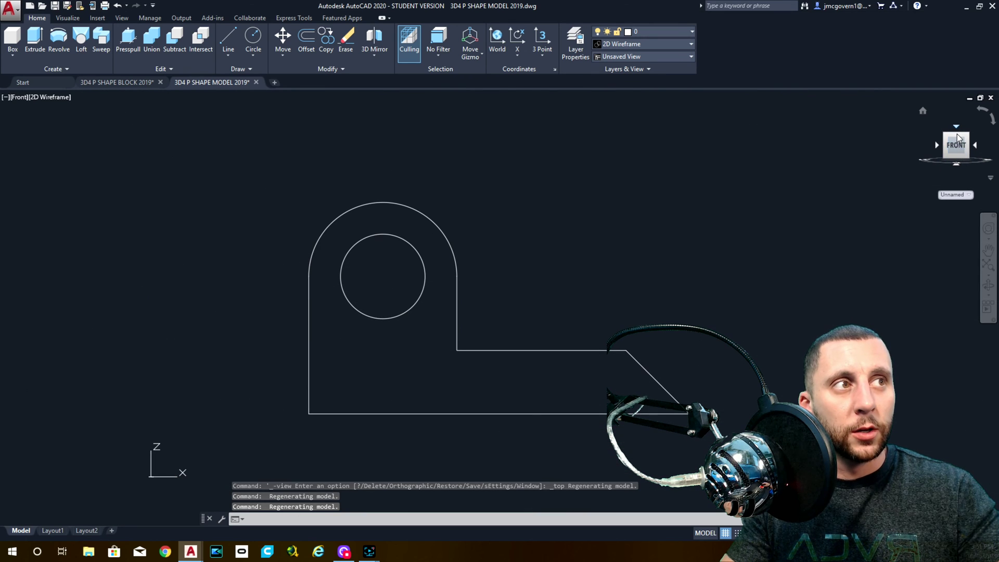
click(18, 98)
click(38, 123)
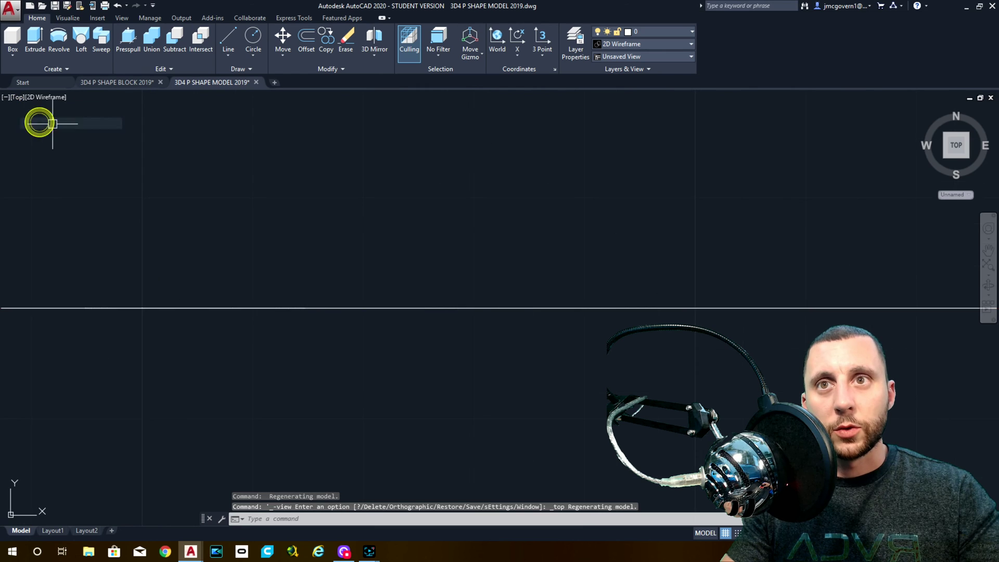
click(965, 155)
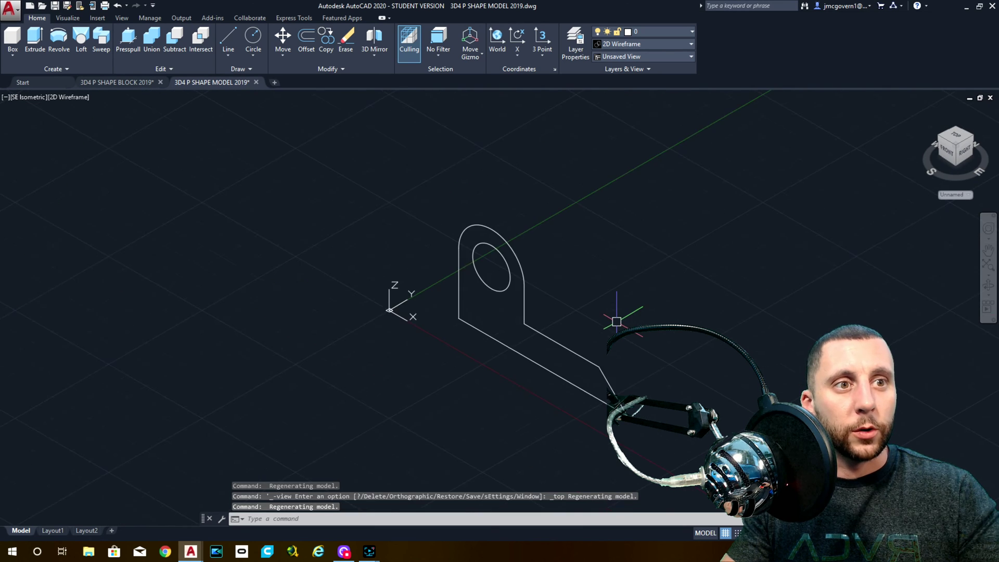
click(111, 82)
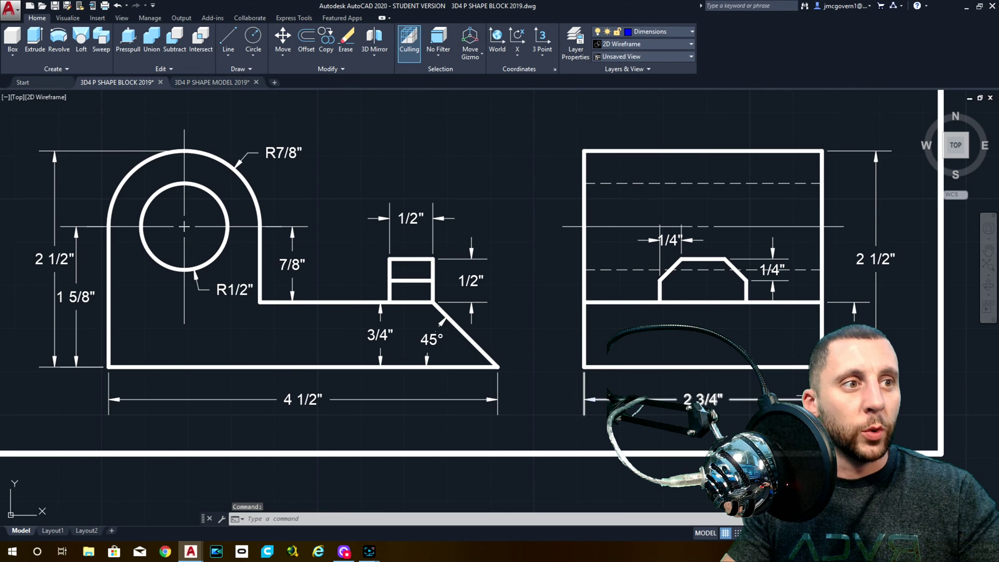
- Pan across the reference sheet, then return to the 3D4 P SHAPE MODEL 2019 drawing
scroll(761, 380, down, 3)
middle_drag(280, 225, 213, 283)
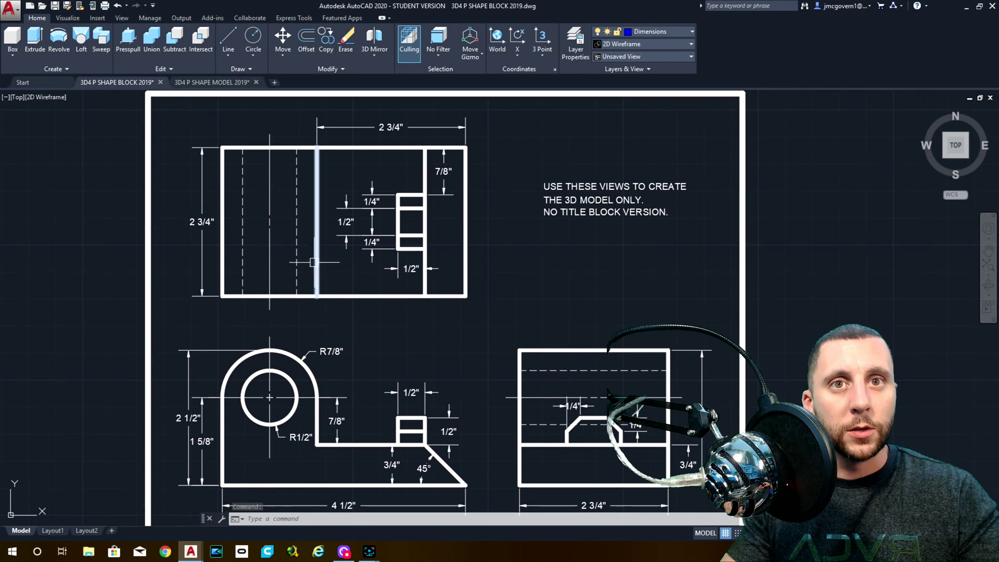
click(213, 83)
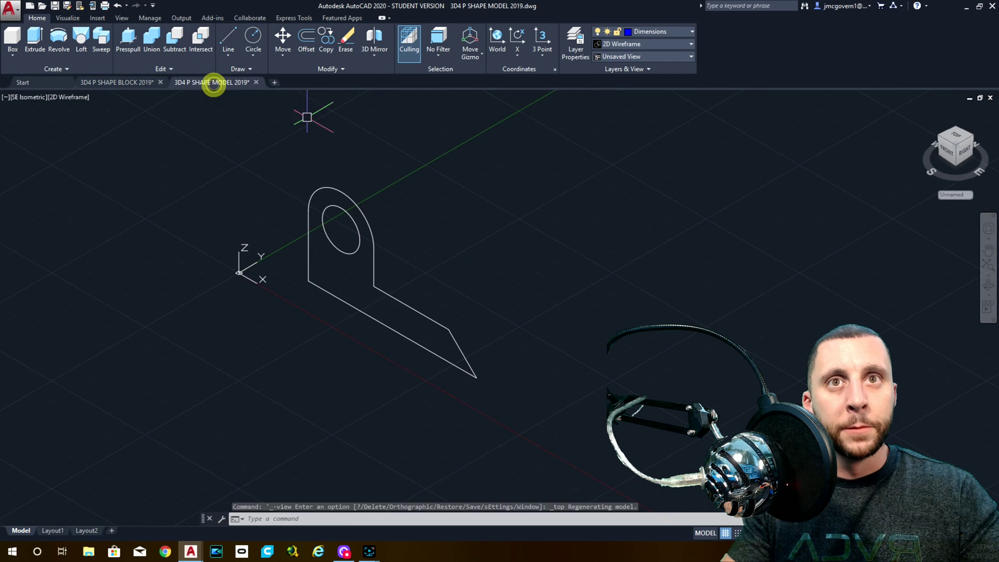
- Extrude the outer profile and hole circle to a depth of -2-3/4
click(34, 39)
click(395, 207)
click(341, 238)
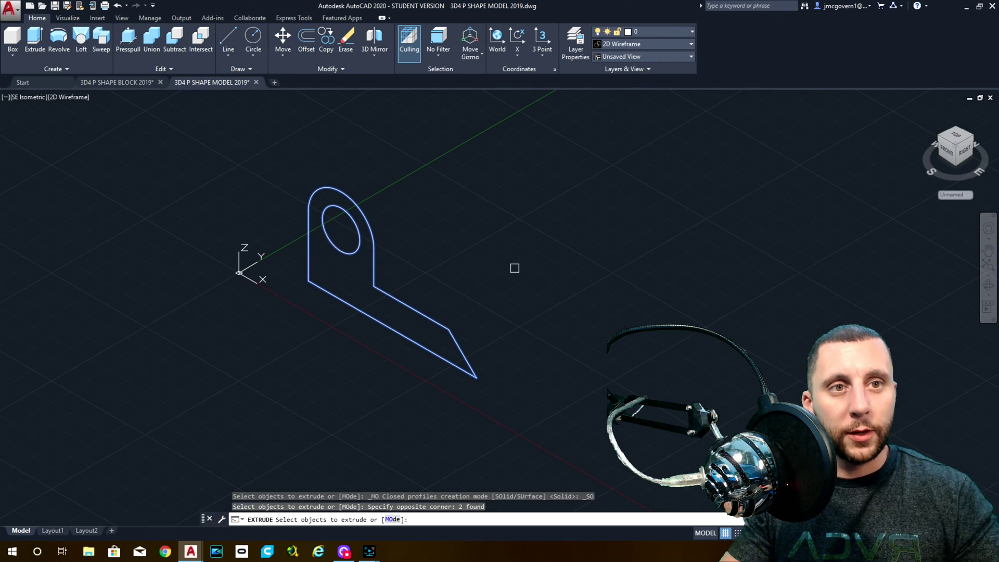
key(Return)
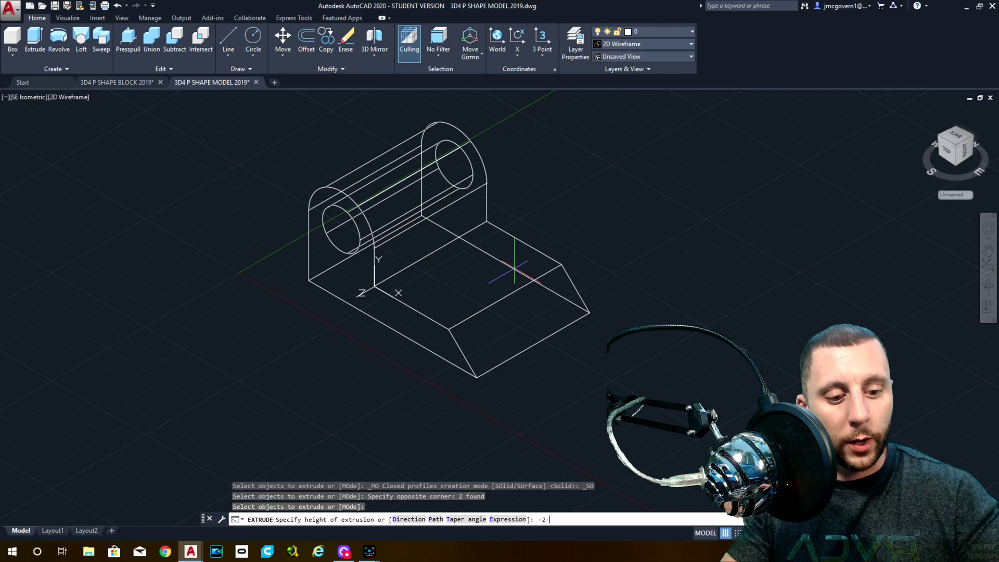
key(Return)
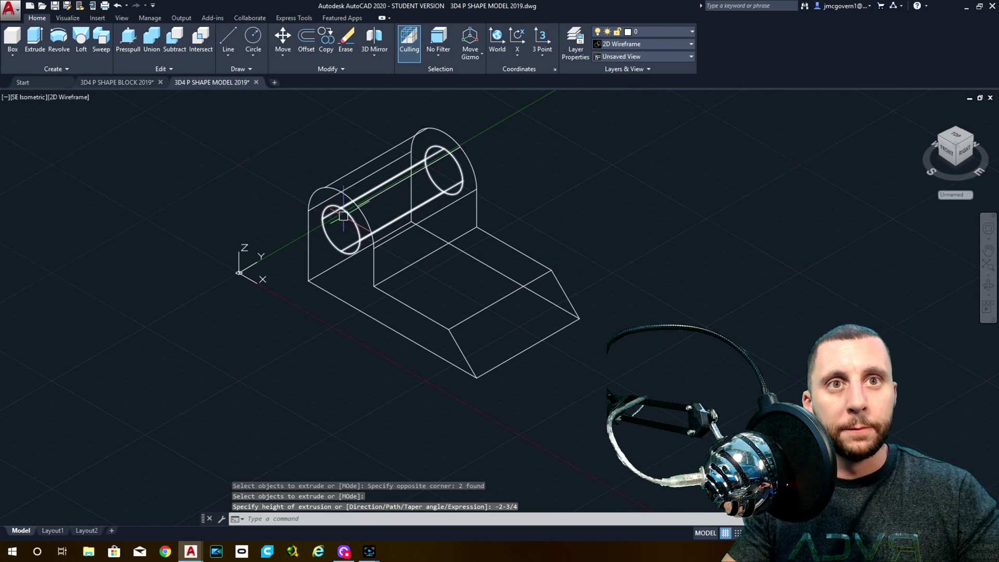
scroll(343, 216, up, 4)
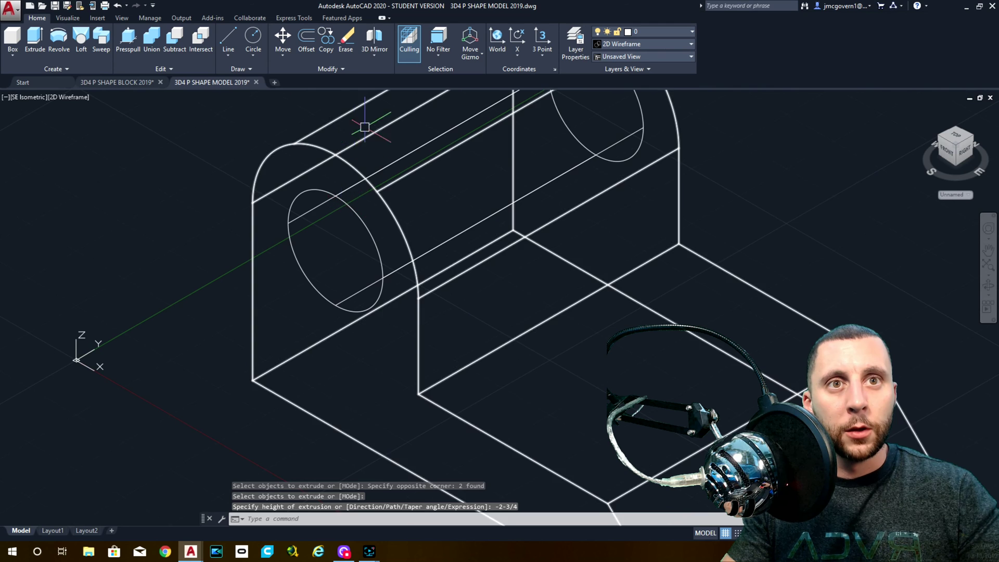
click(73, 97)
- Subtract the cylinder from the P-shaped solid to cut the hole through the upright
click(103, 138)
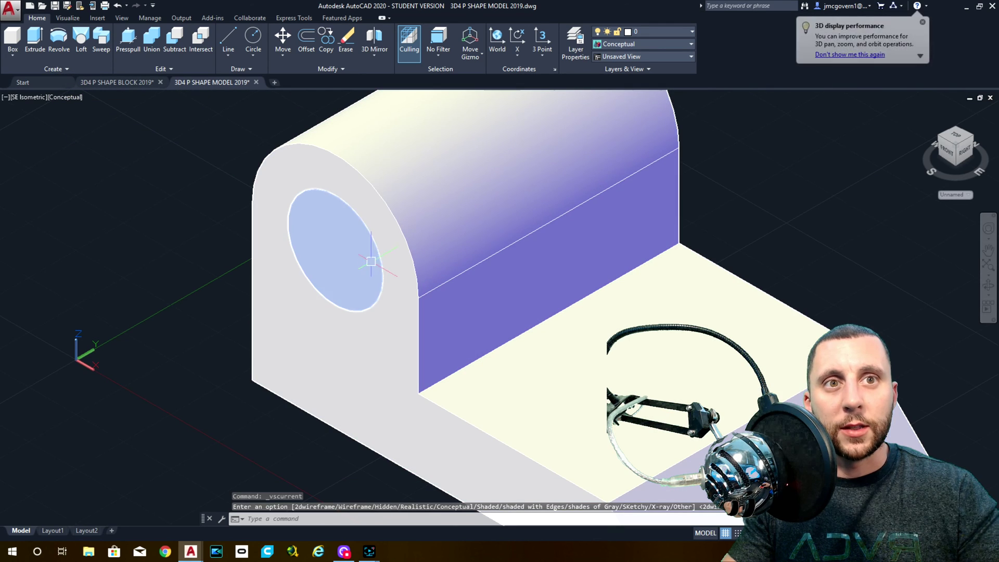
click(64, 97)
click(91, 123)
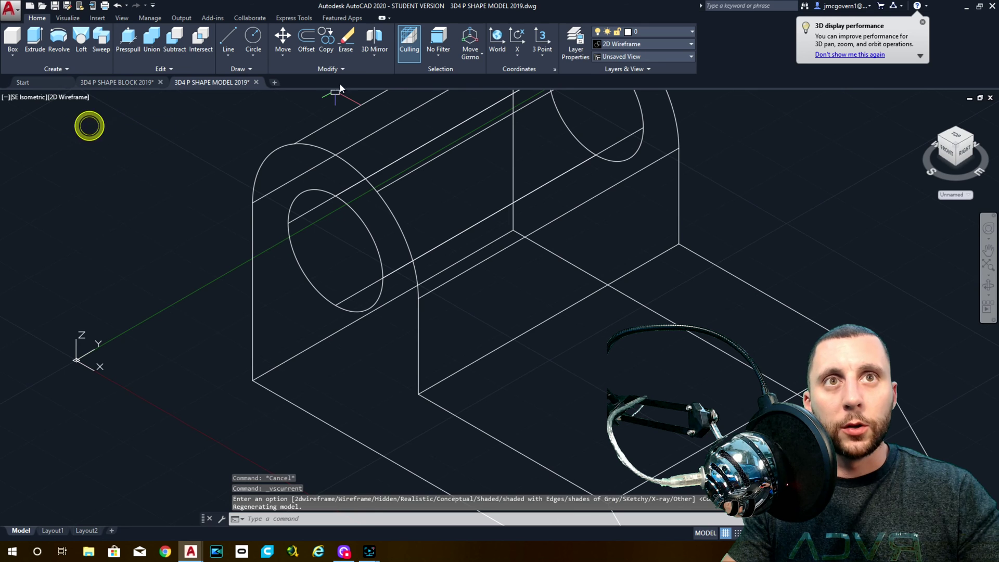
click(175, 39)
click(296, 147)
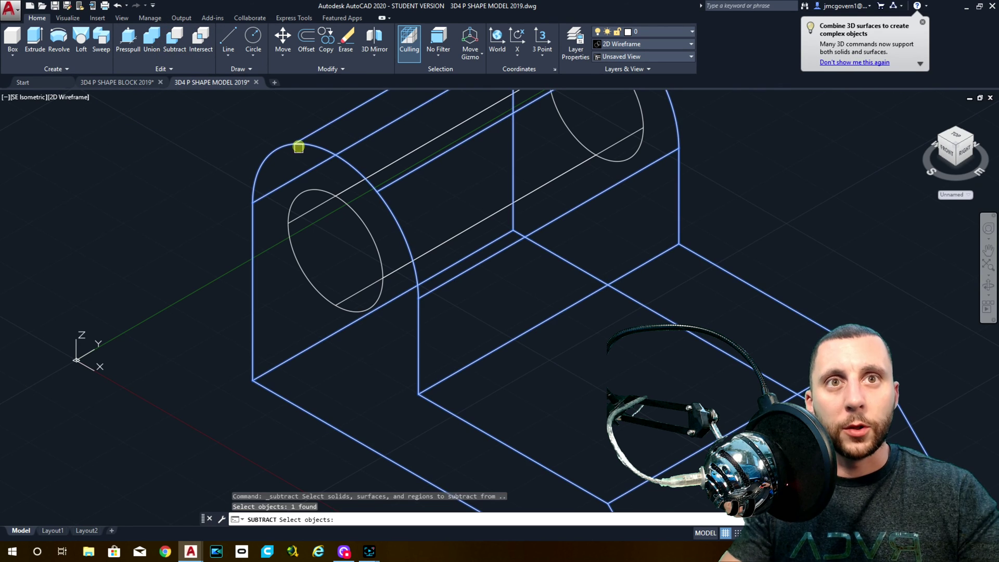
key(Return)
click(326, 191)
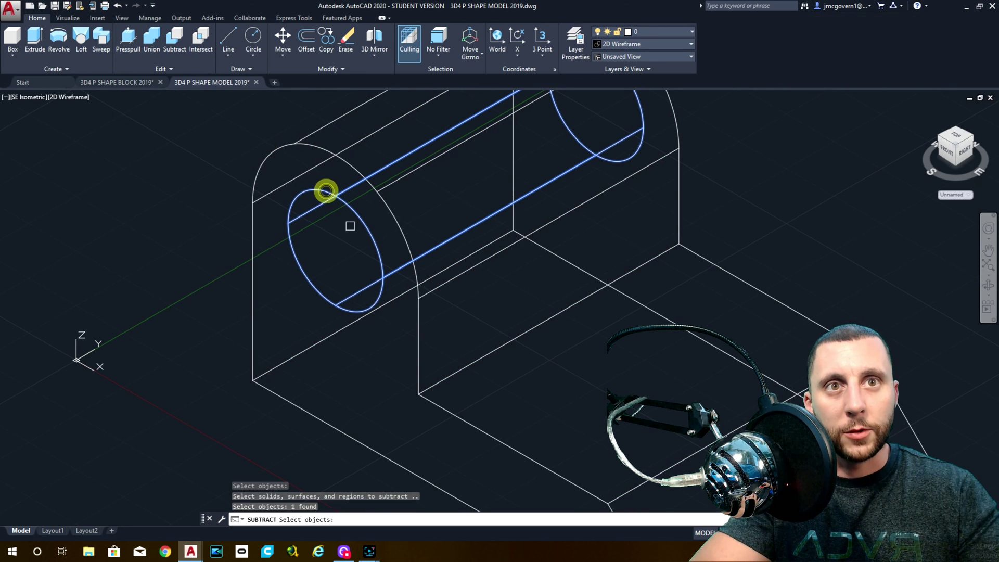
key(Return)
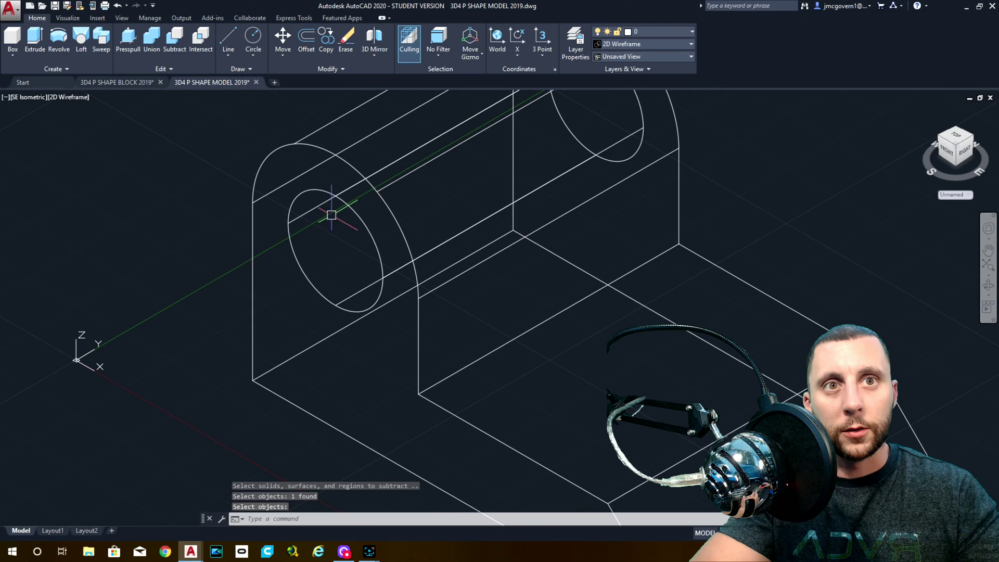
- Inspect the new hole in Conceptual style from orbited, Top and southeast isometric views
click(76, 98)
click(94, 133)
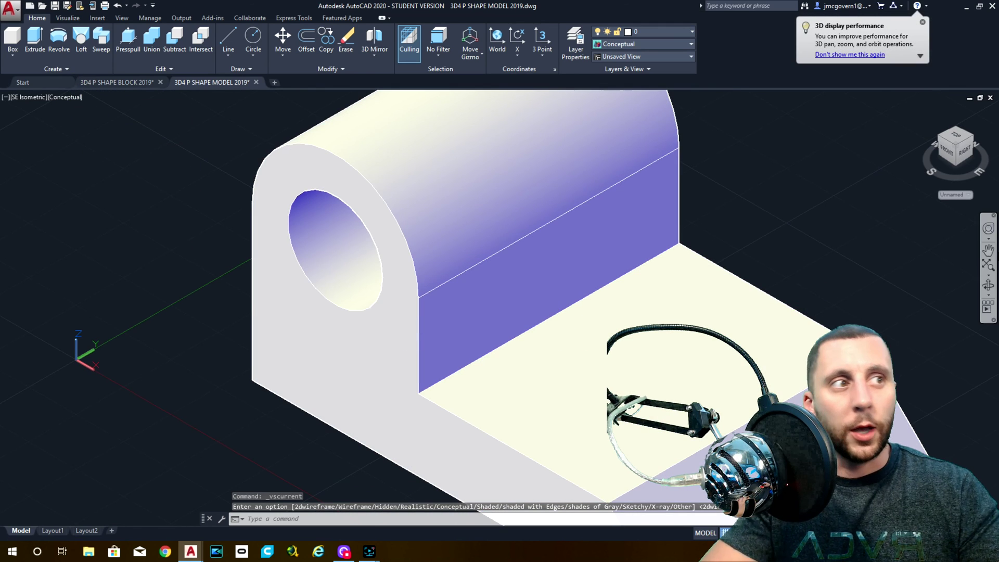
click(987, 285)
drag(631, 292, 562, 267)
key(Escape)
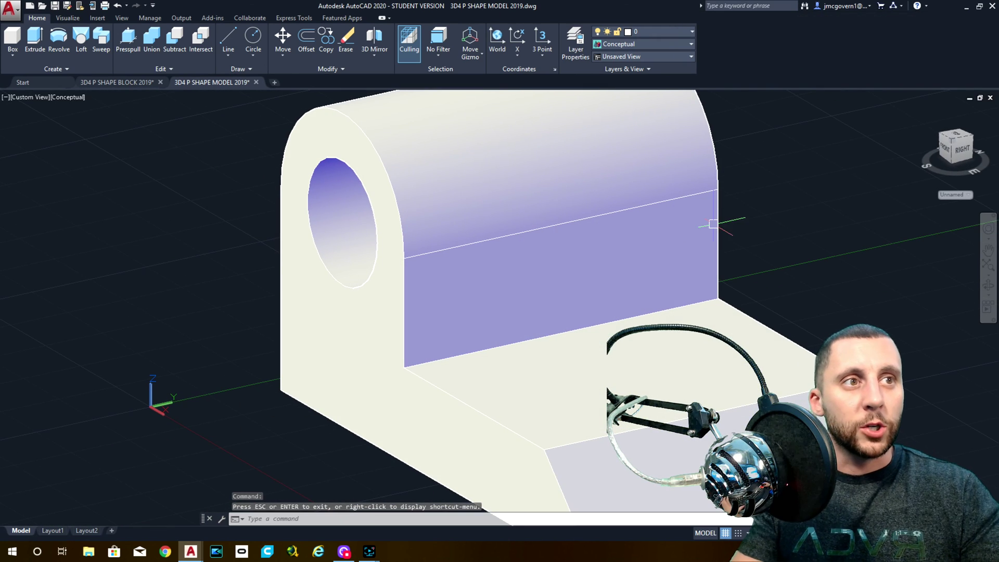
click(952, 141)
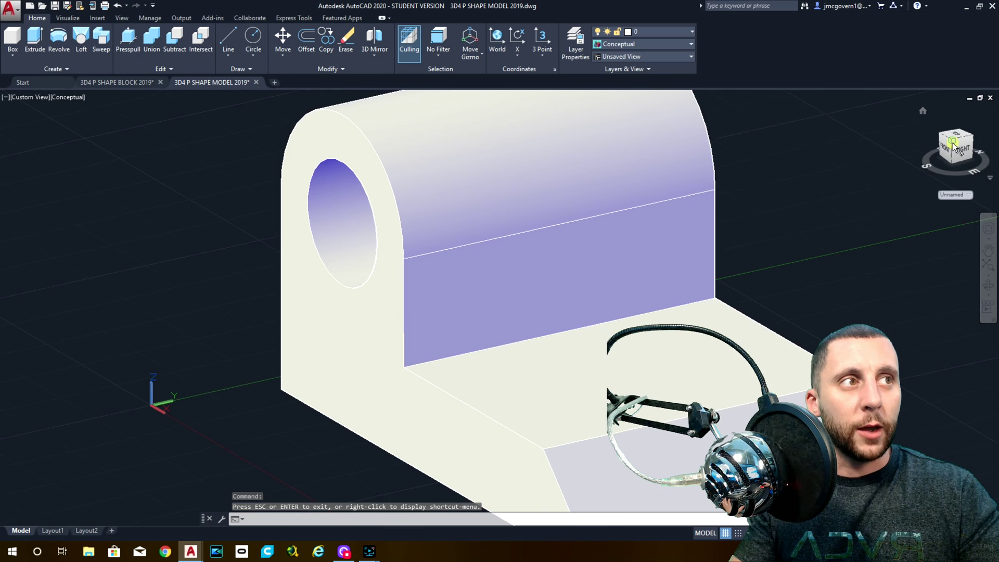
click(23, 97)
click(42, 124)
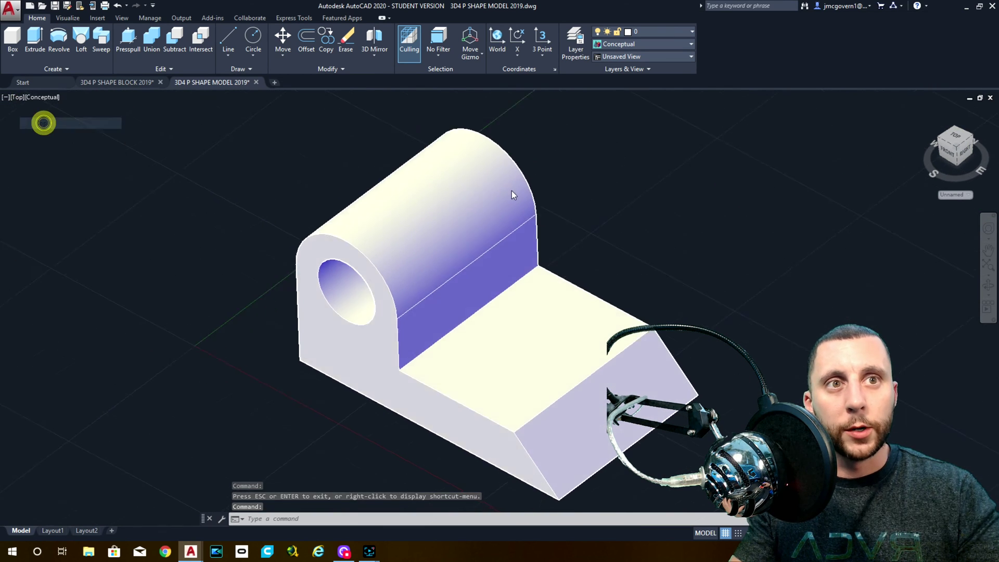
key(ctrl+z)
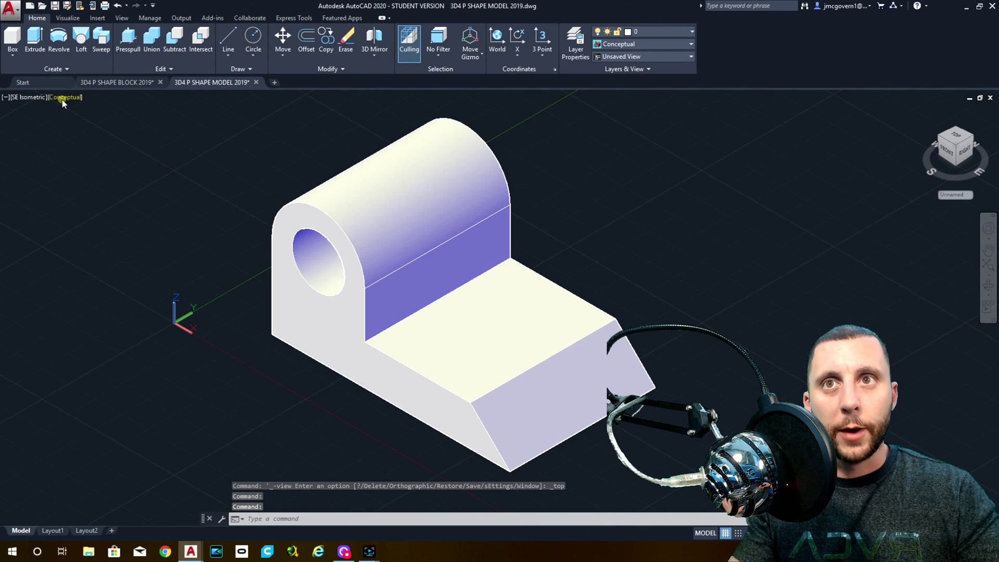
- Set the model back to 2D Wireframe and switch to the 3D4 P SHAPE BLOCK 2019 drawing
click(63, 97)
click(76, 120)
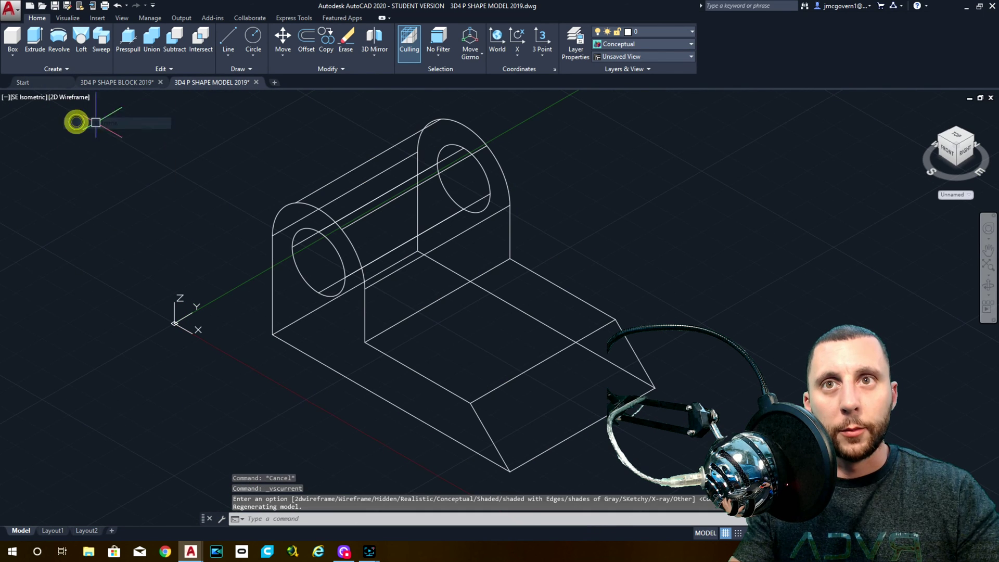
click(109, 83)
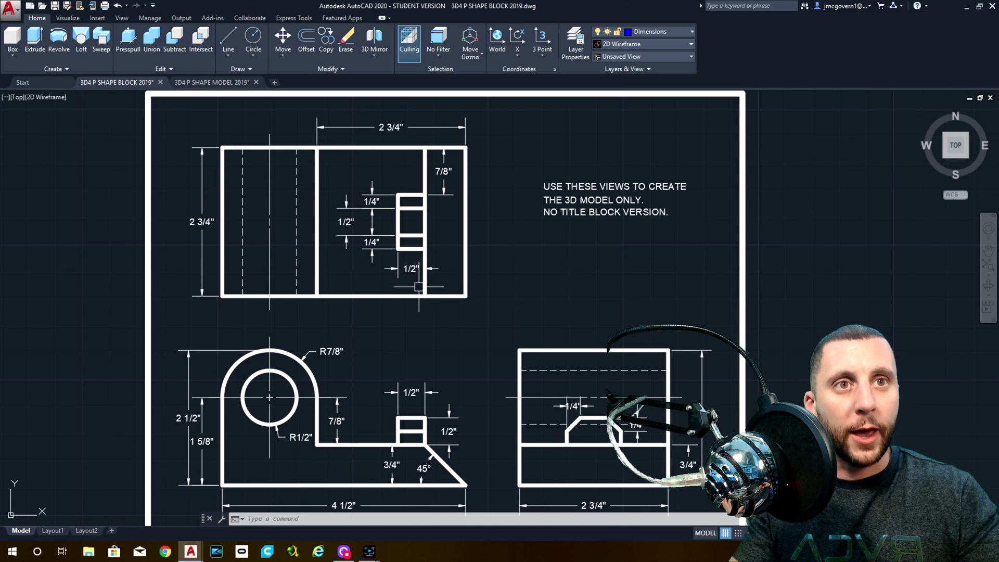
click(213, 82)
middle_drag(512, 208, 468, 239)
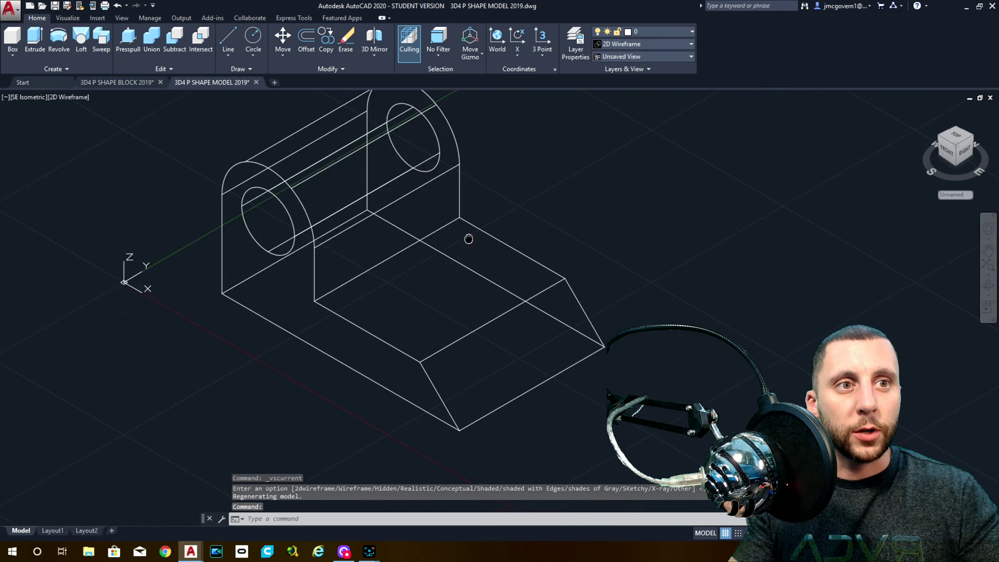
scroll(468, 238, down, 3)
- Draw a box solid with length 1, width 1/2 and height 1/2
click(11, 36)
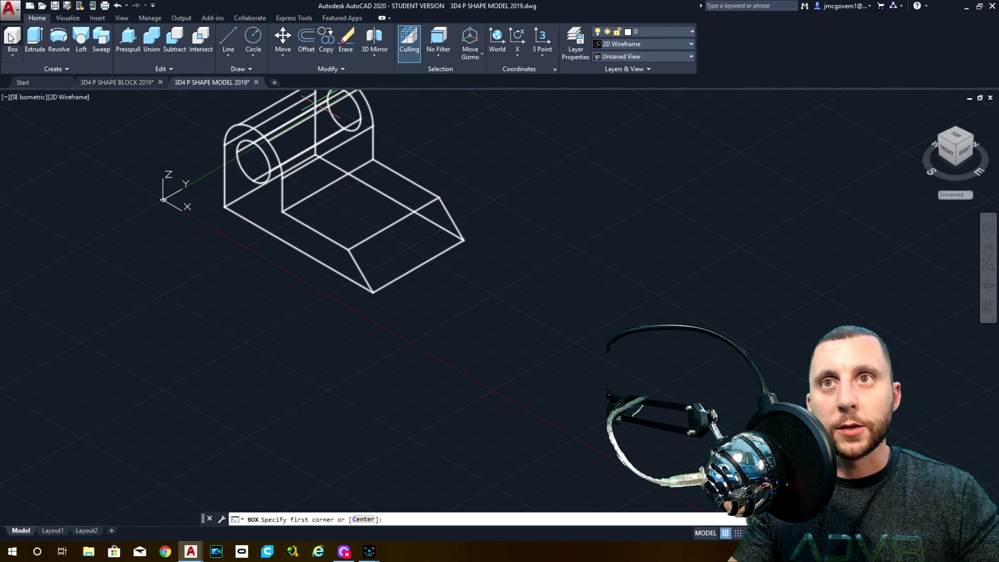
click(11, 37)
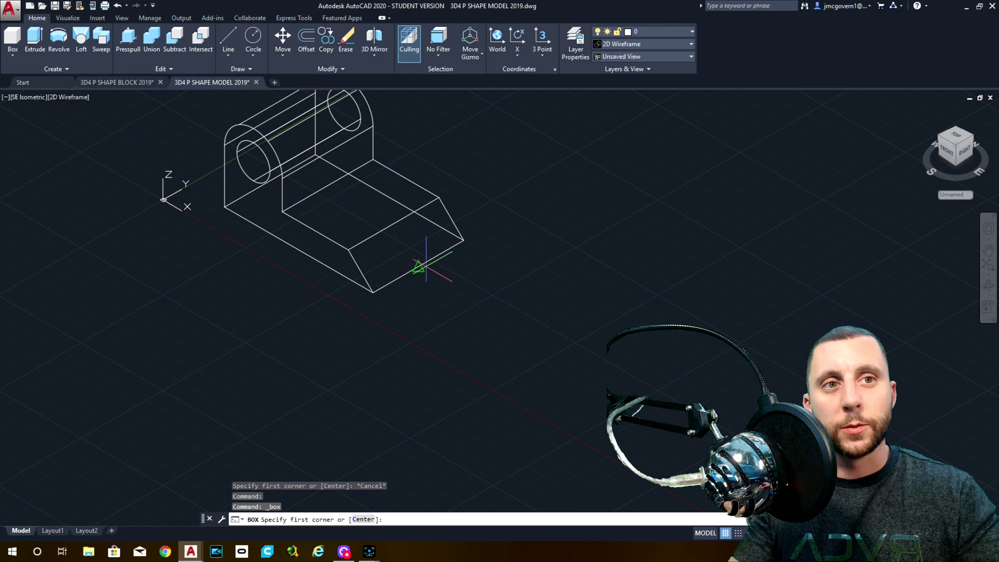
click(450, 291)
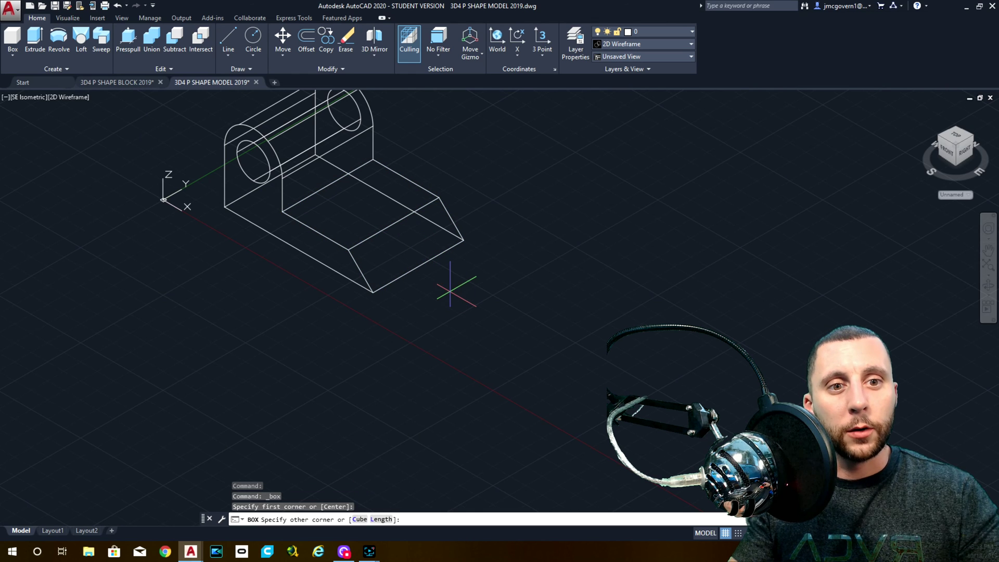
click(381, 518)
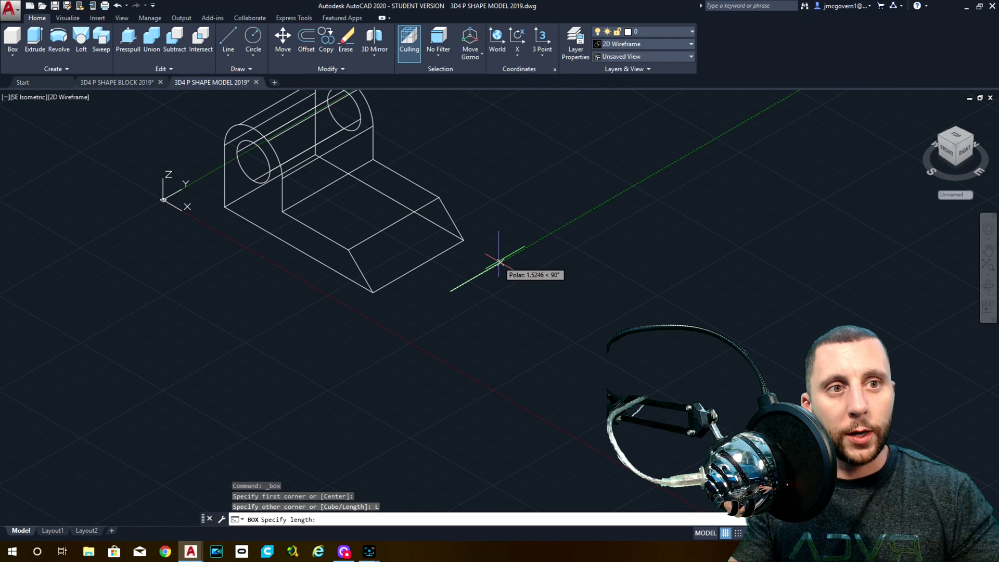
text(1)
key(Return)
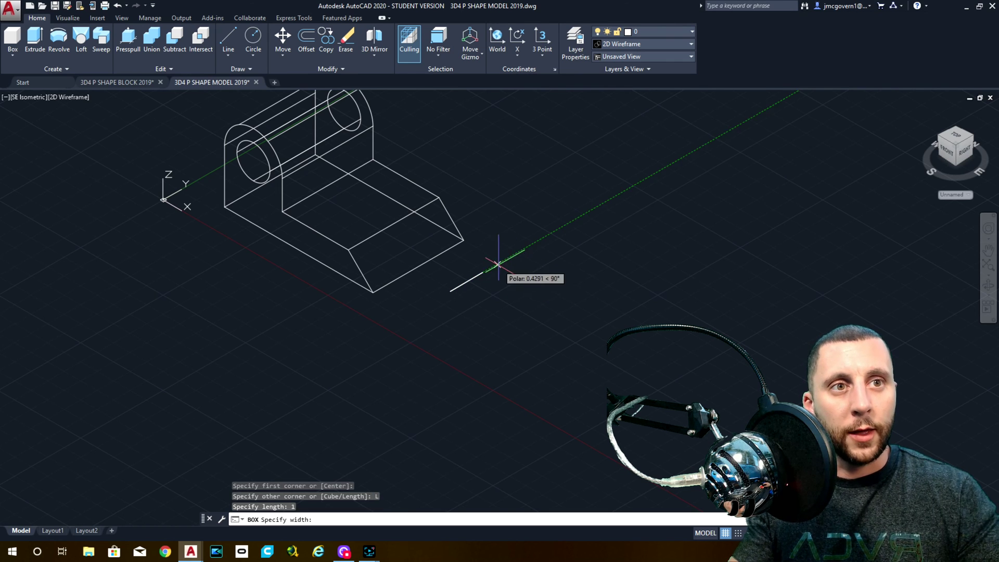
text(1/2)
key(Return)
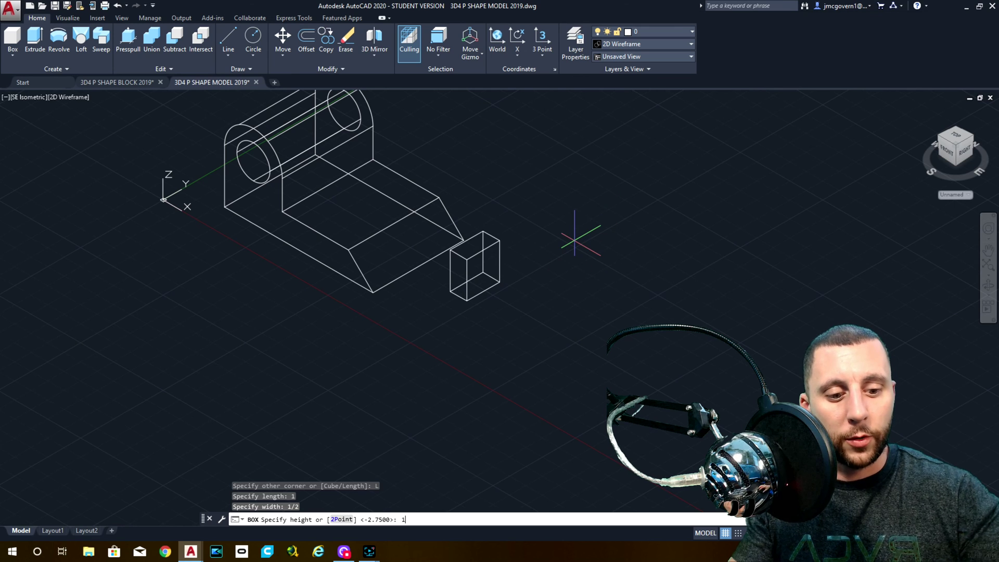
key(Return)
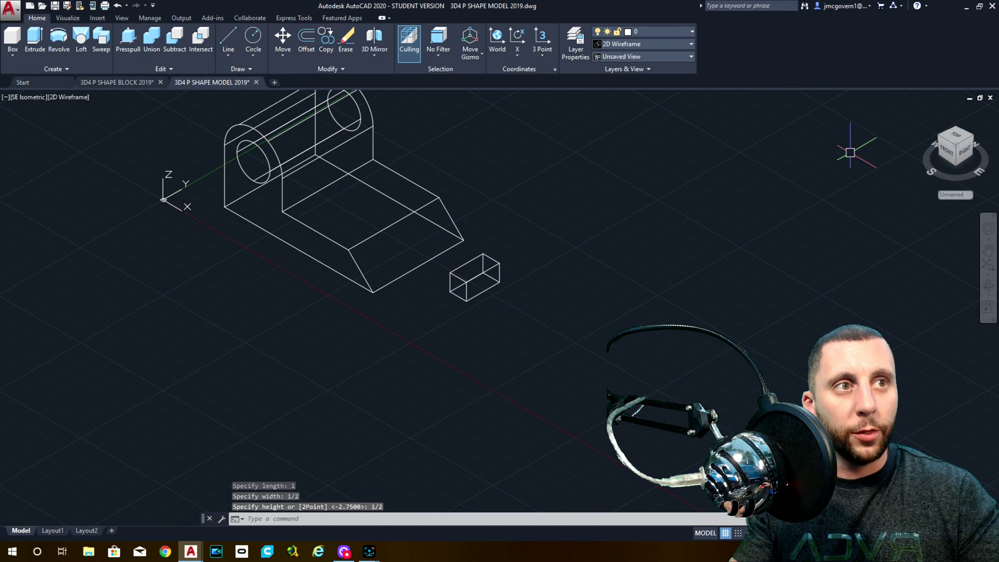
- Select the new box and start moving it with M
scroll(486, 276, up, 6)
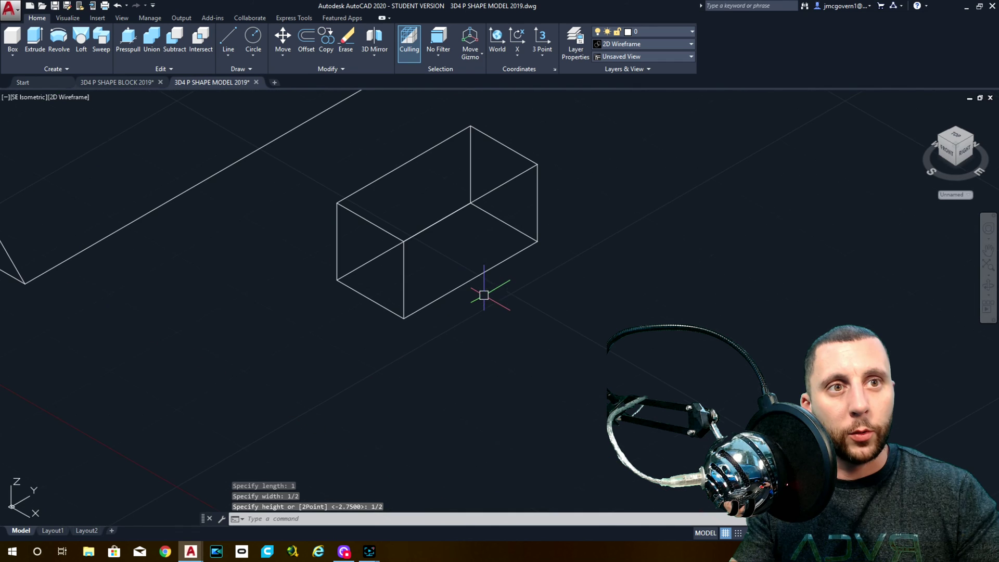
click(459, 266)
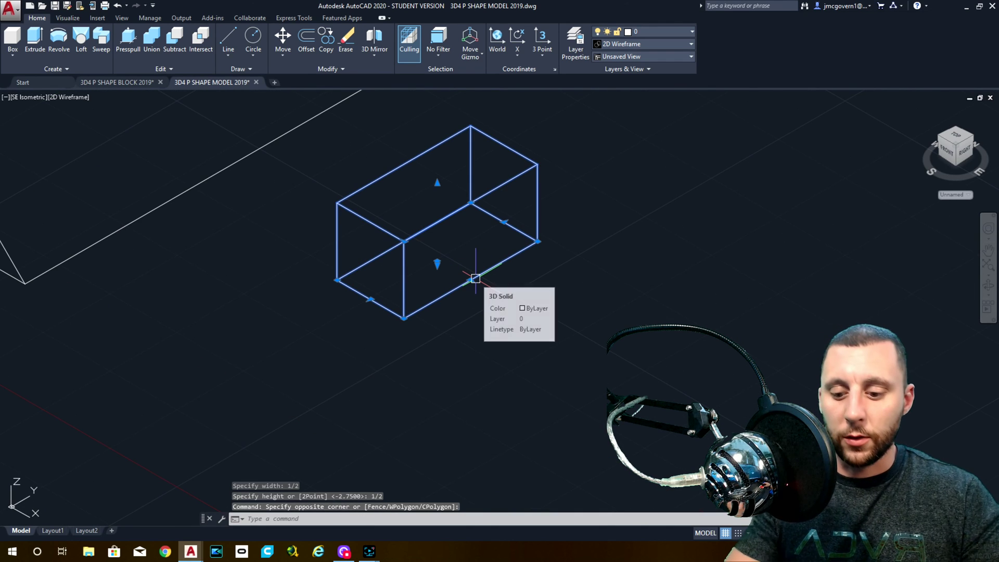
text(m)
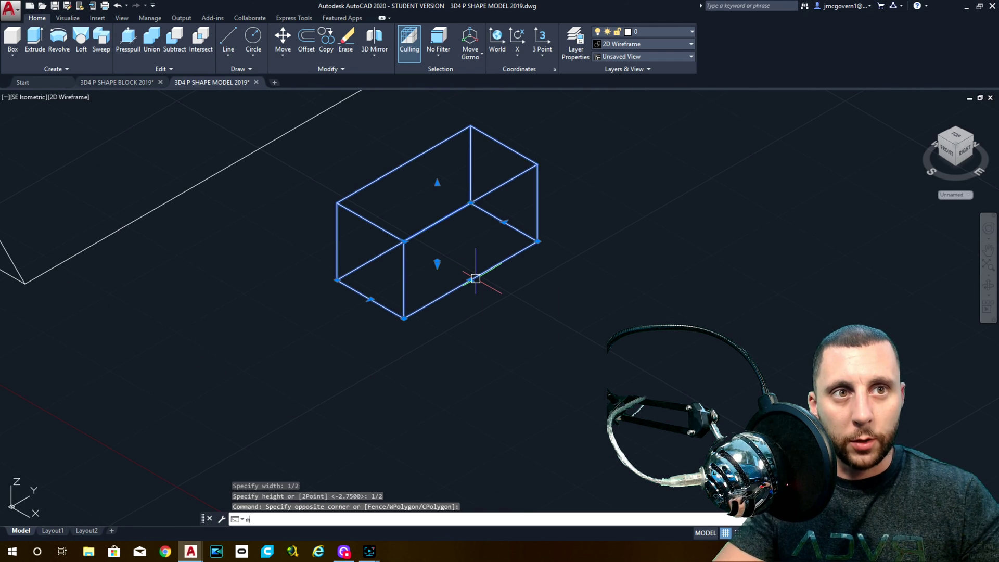
key(Return)
- Move the 1 × 1/2 × 1/2 box onto the ledge of the P-shaped solid's base
click(473, 279)
scroll(468, 279, down, 3)
scroll(375, 229, down, 3)
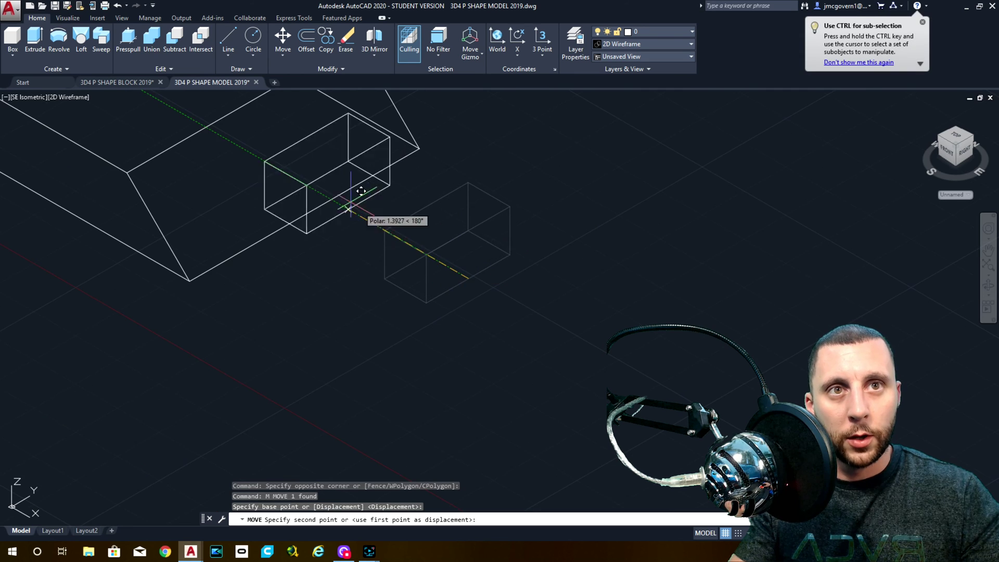
scroll(328, 220, up, 3)
click(292, 154)
scroll(283, 157, down, 2)
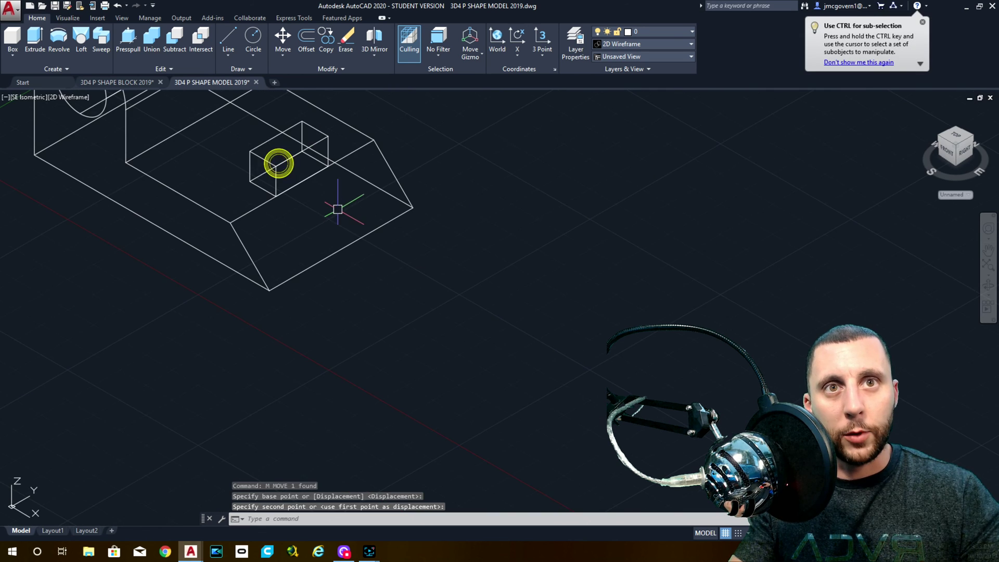
- Shade the model in Conceptual style and view it from the southeast isometric corner
click(68, 97)
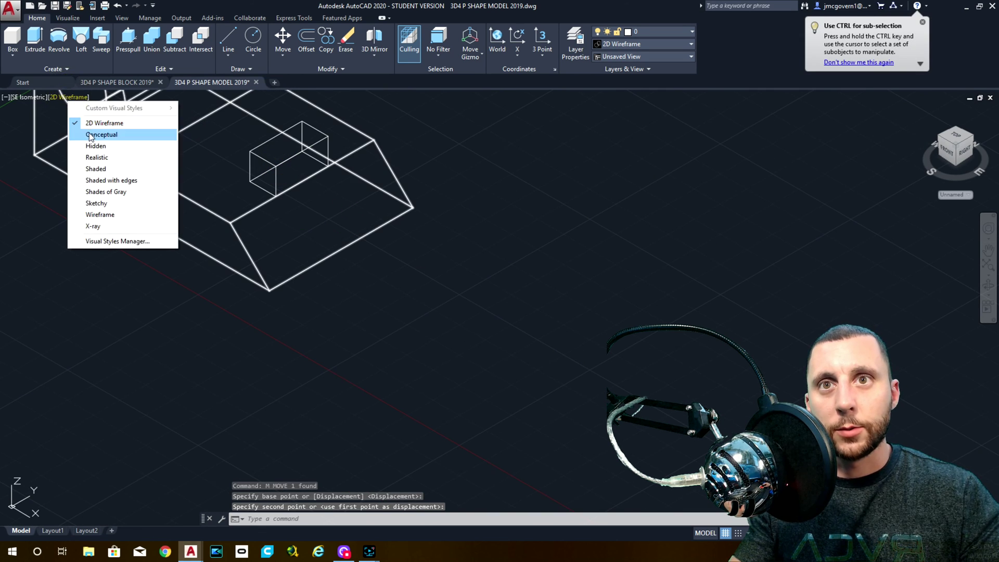
click(87, 133)
shift+middle_drag(263, 207, 320, 220)
scroll(267, 194, up, 3)
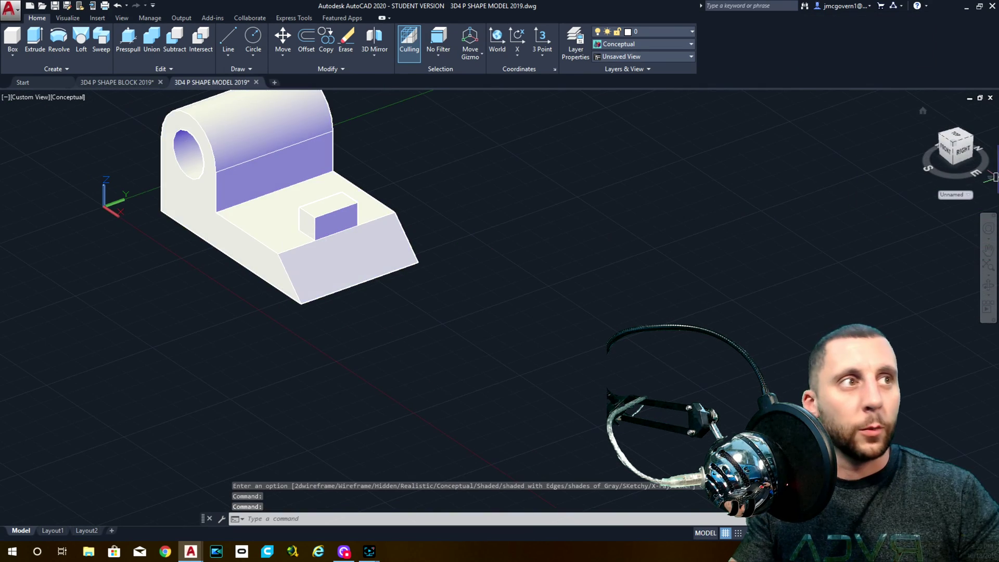
click(955, 146)
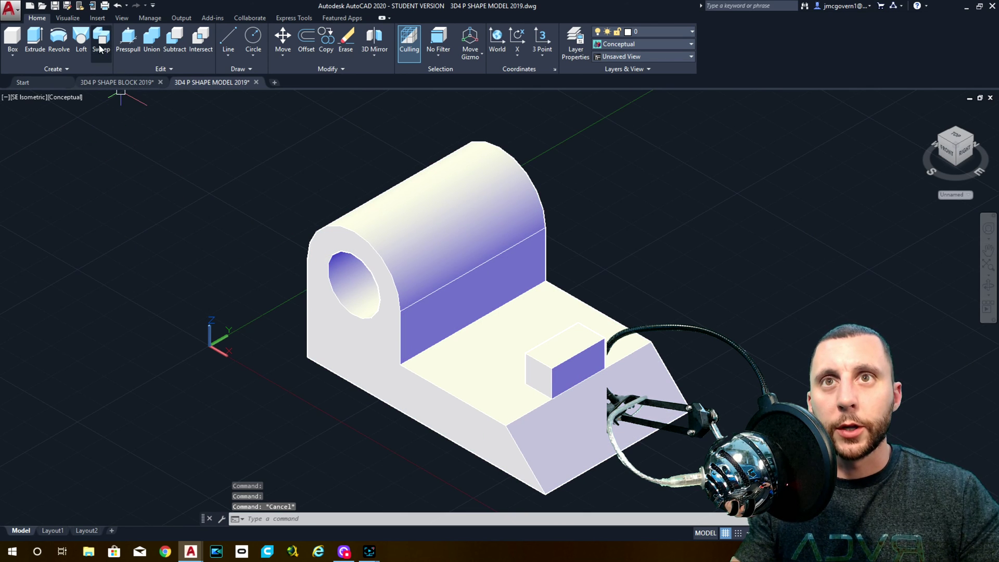
- Union the raised 1 × 1/2 × 1/2 box with the P-shaped body, then enter CHAMFEREDGE
click(151, 39)
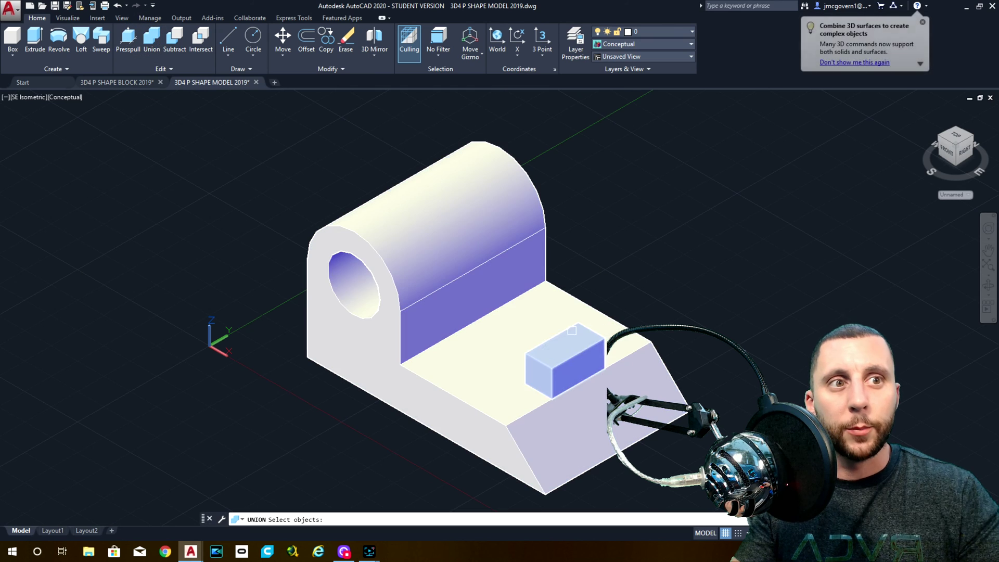
click(571, 331)
click(535, 287)
key(Return)
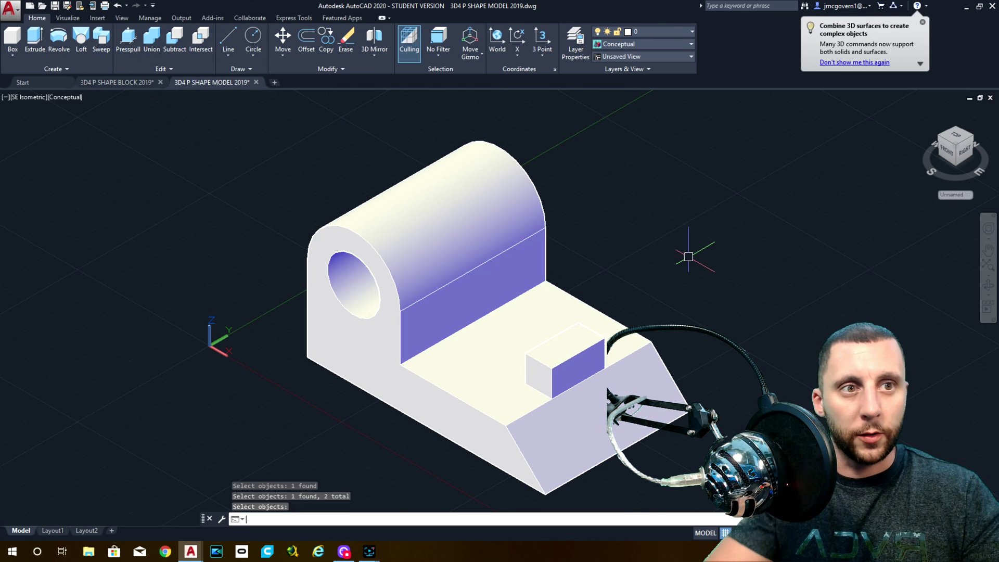
click(582, 352)
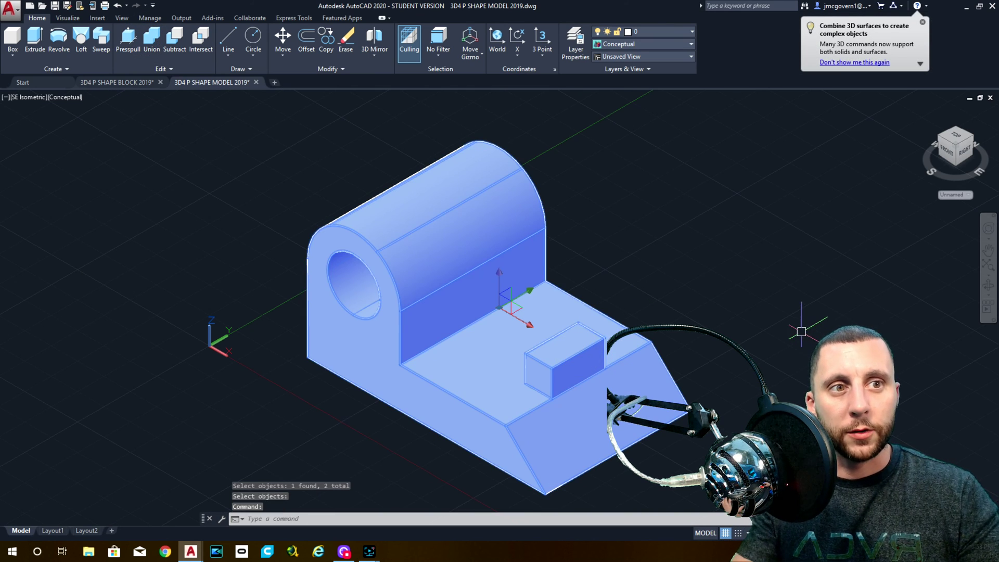
key(Escape)
text(c)
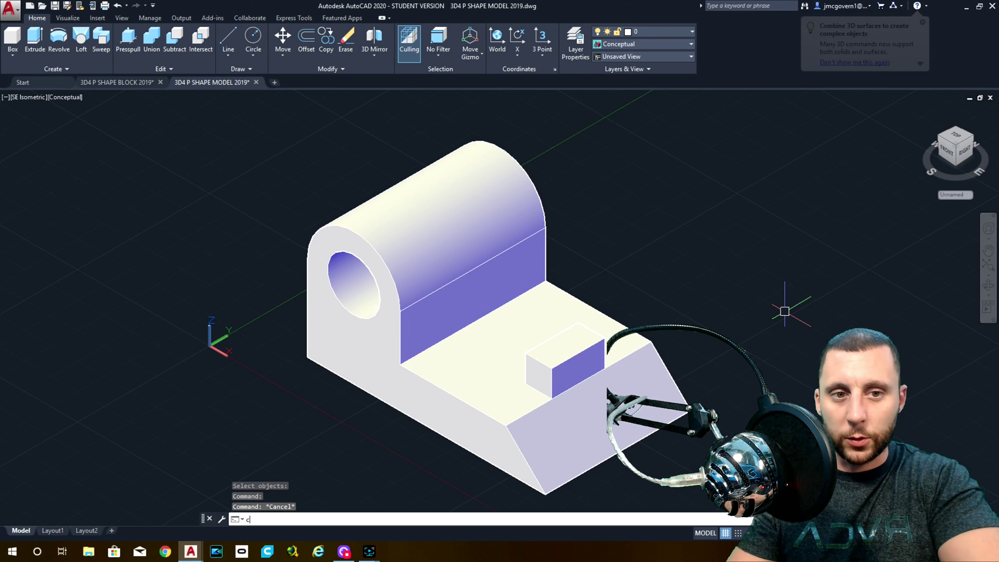
text(hamferedge)
key(Return)
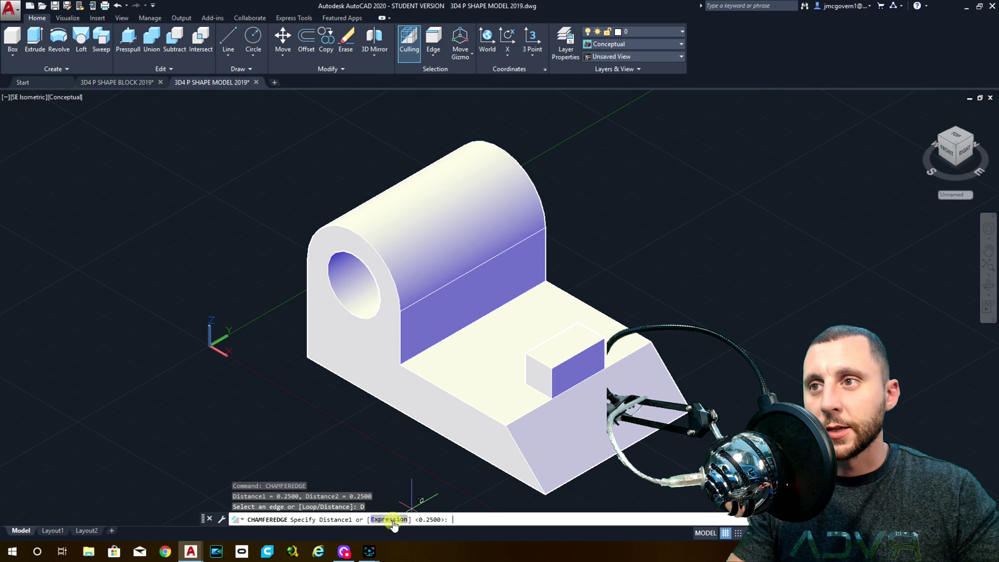
click(392, 519)
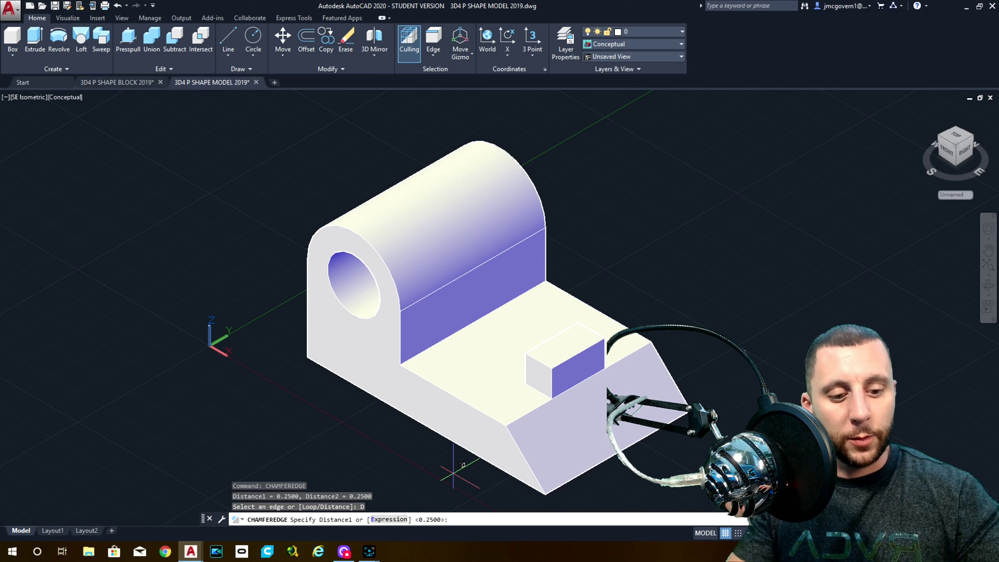
click(117, 82)
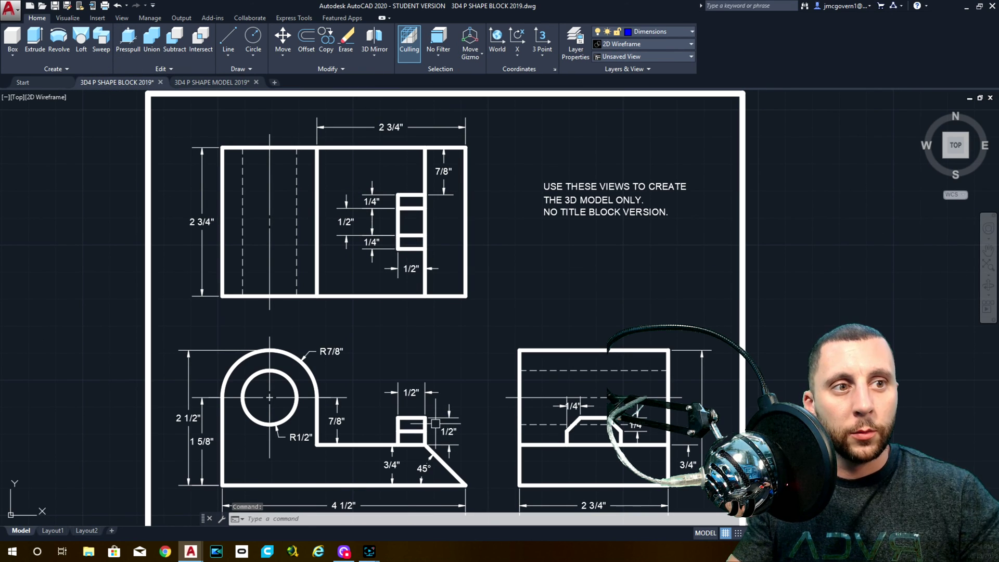
click(229, 82)
click(338, 517)
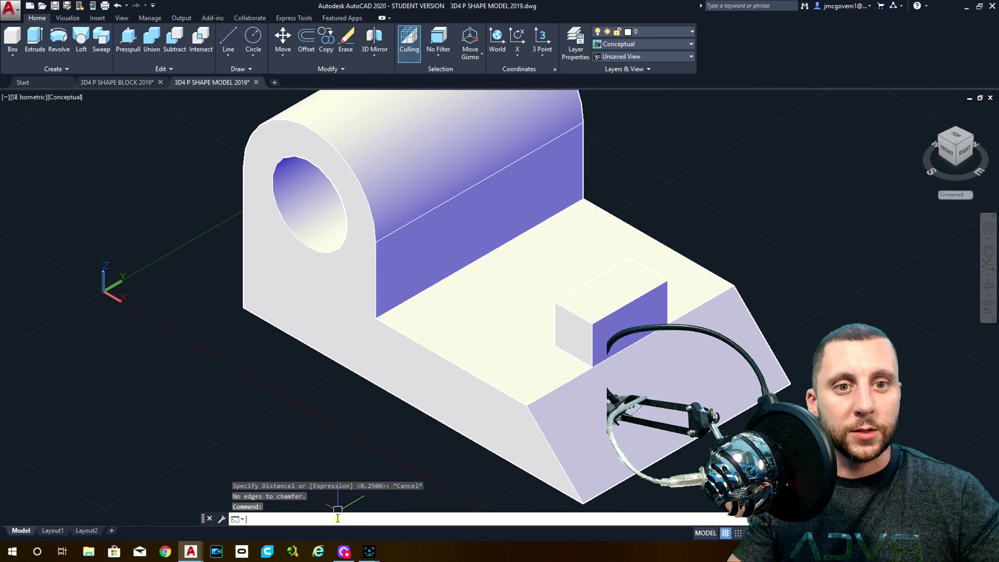
text(1/4)
key(Return)
text(1)
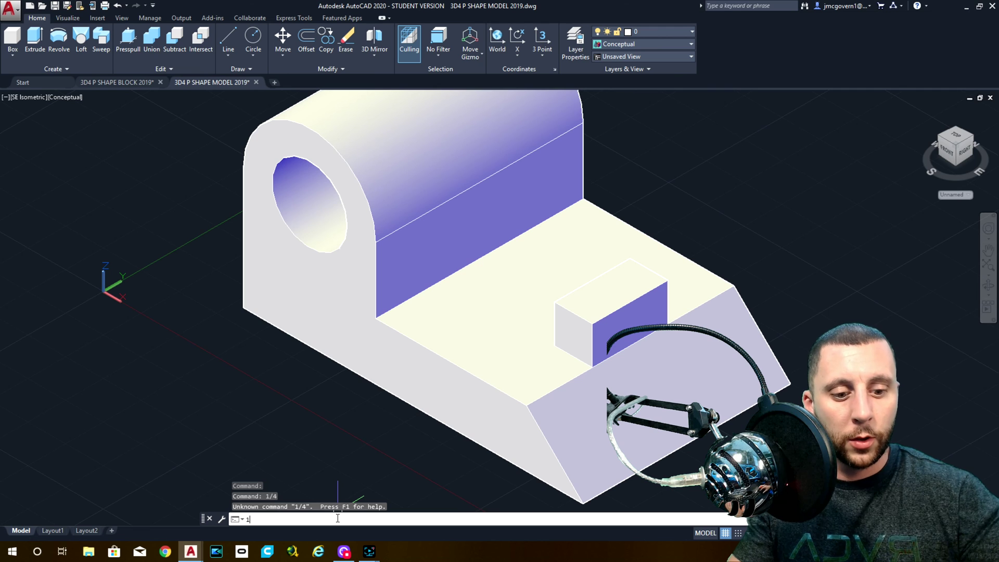
key(Escape)
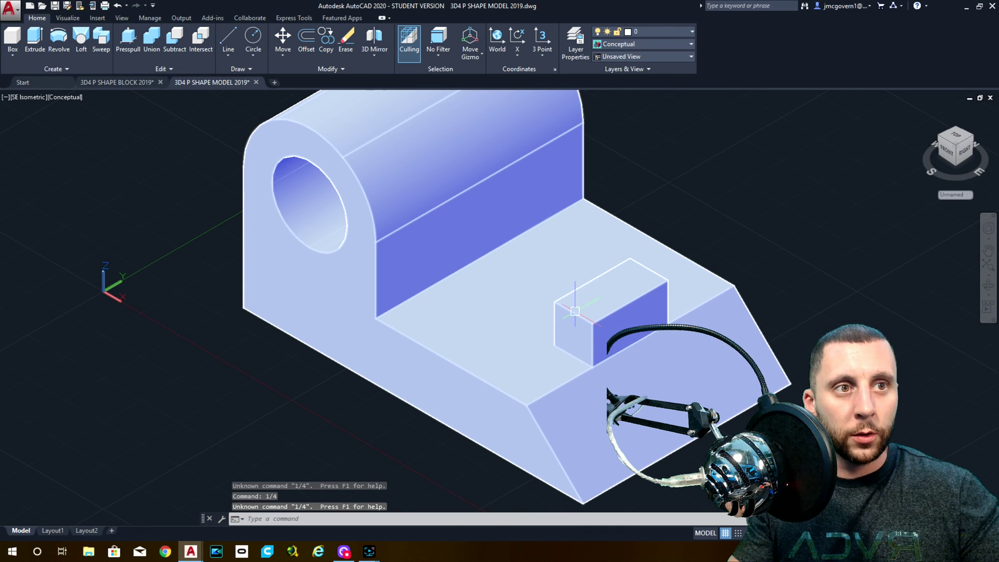
- Restart CHAMFEREDGE and set both chamfer distances to 1/4
key(Escape)
text(cha)
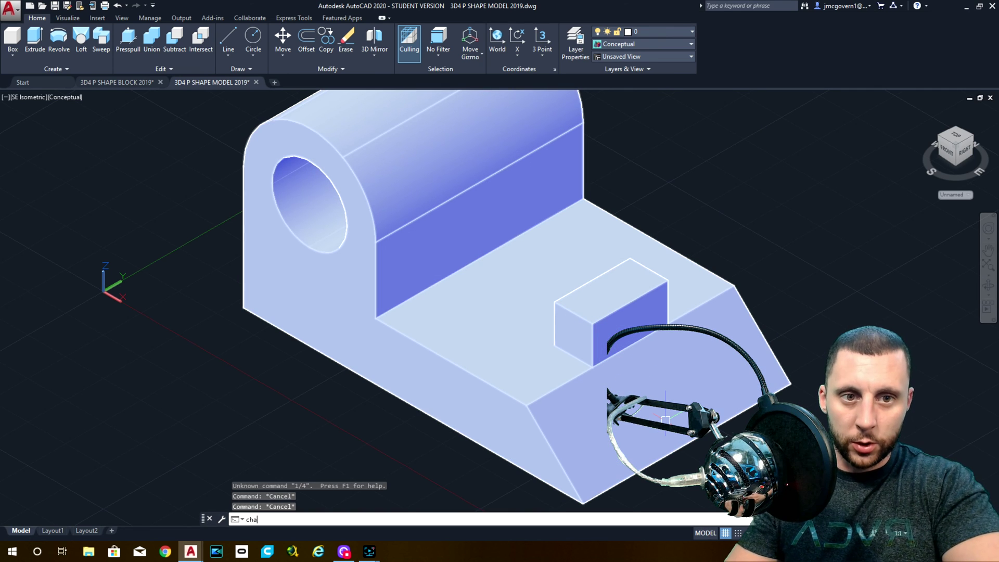
text(mferedge)
key(Return)
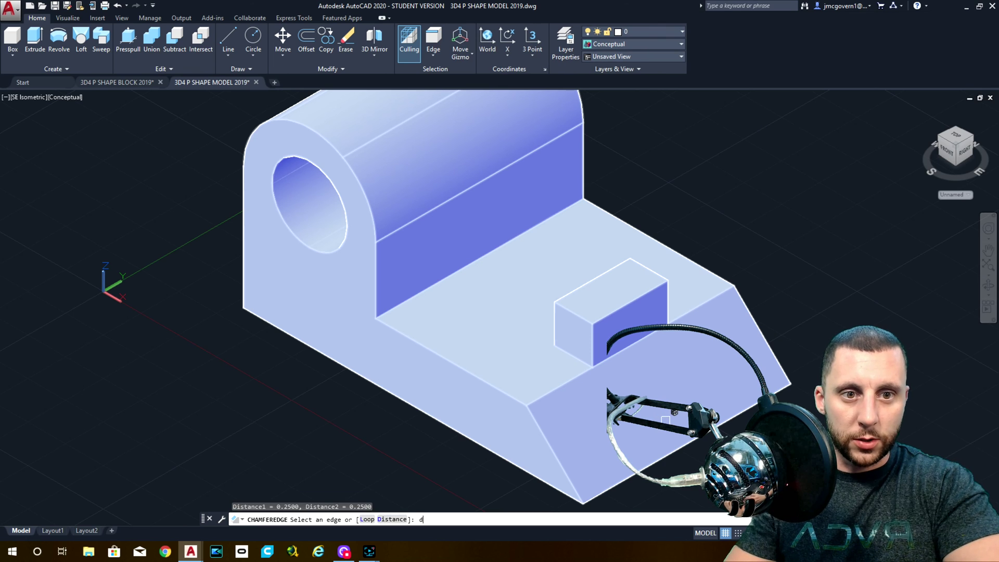
text(d)
key(Return)
text(1/4)
key(Return)
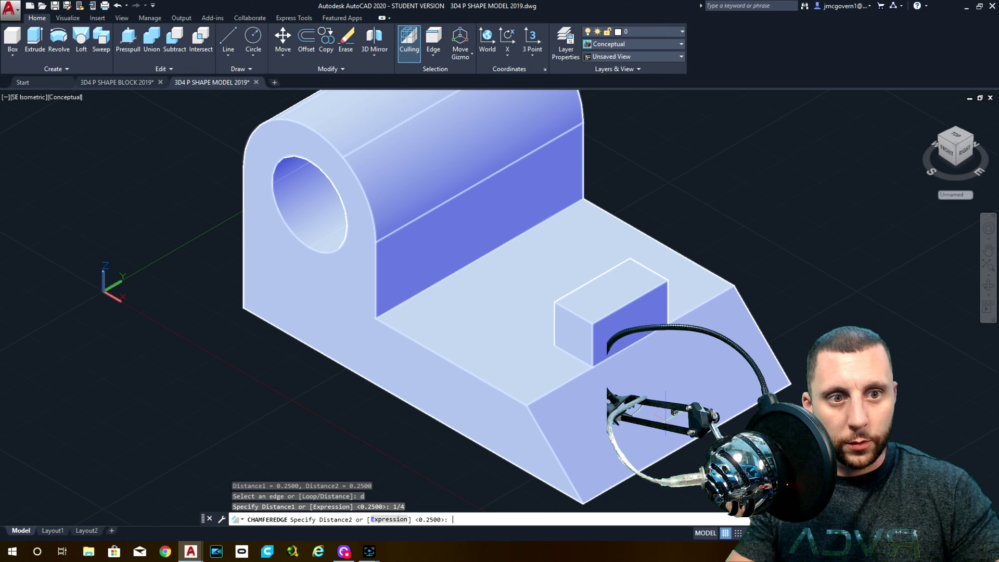
key(Return)
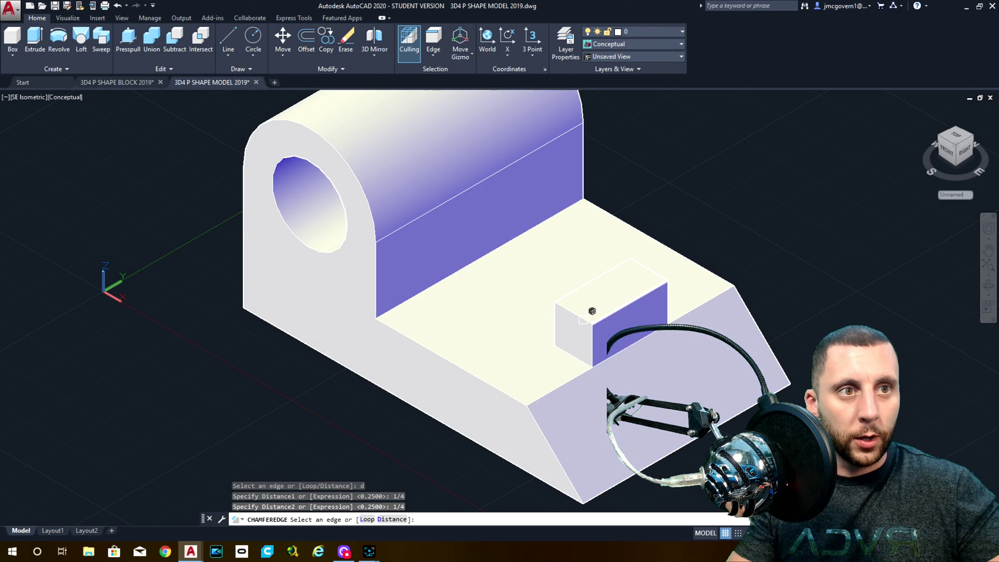
- Chamfer the raised block's front and back top edges at 1/4 × 1/4
click(570, 314)
click(661, 266)
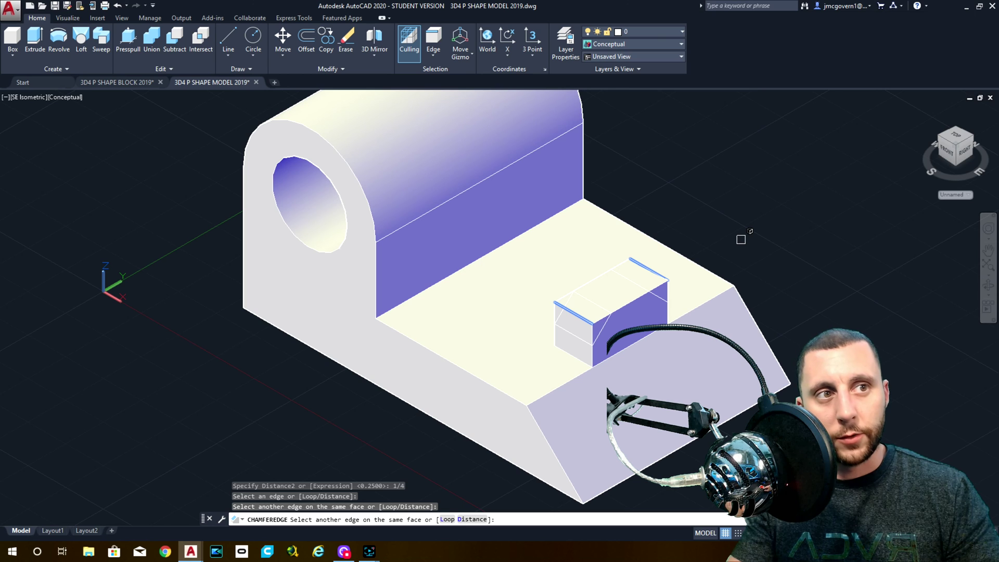
key(Return)
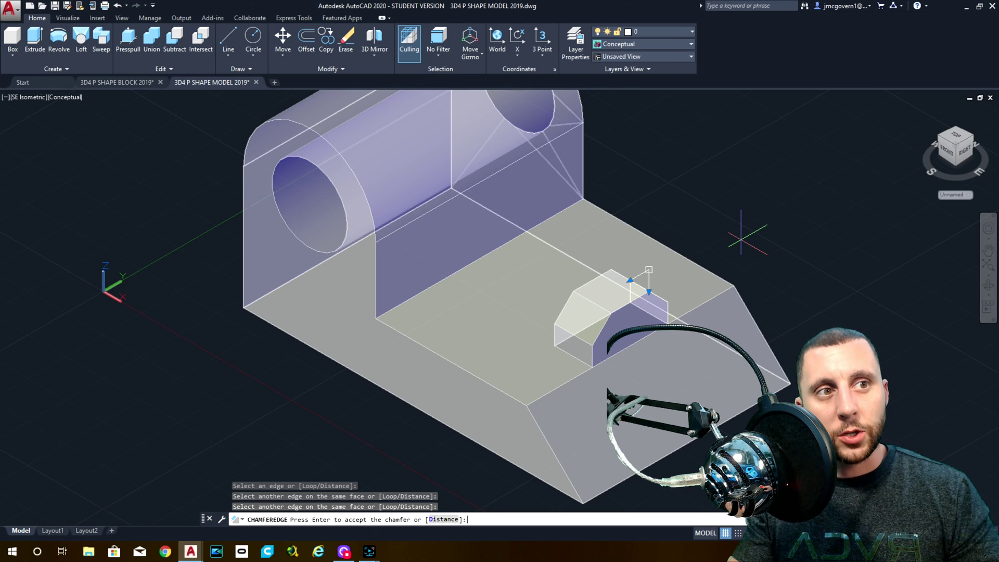
key(Return)
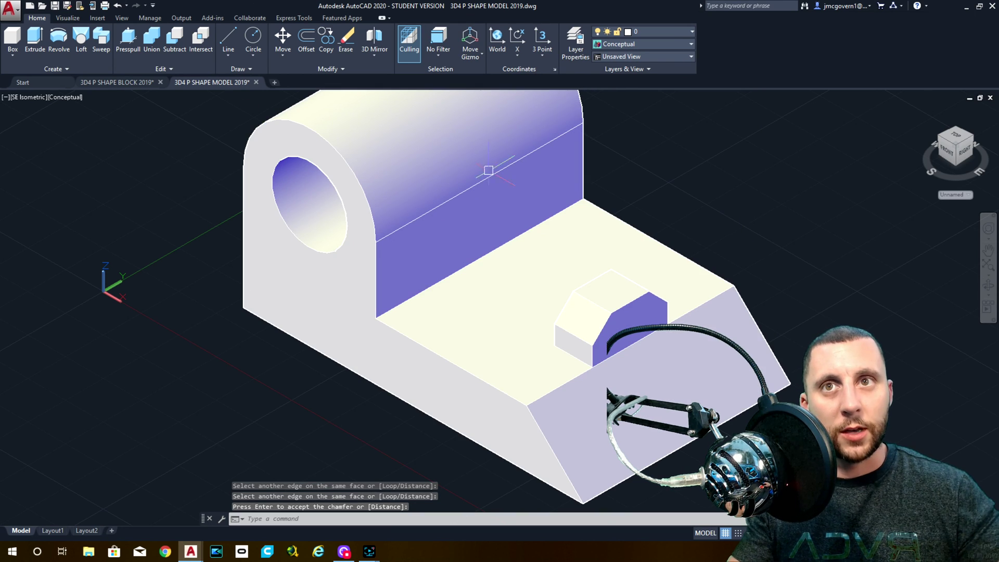
click(61, 97)
- Alternate between 2D Wireframe and Conceptual styles while orbiting the model to a new angle
click(88, 122)
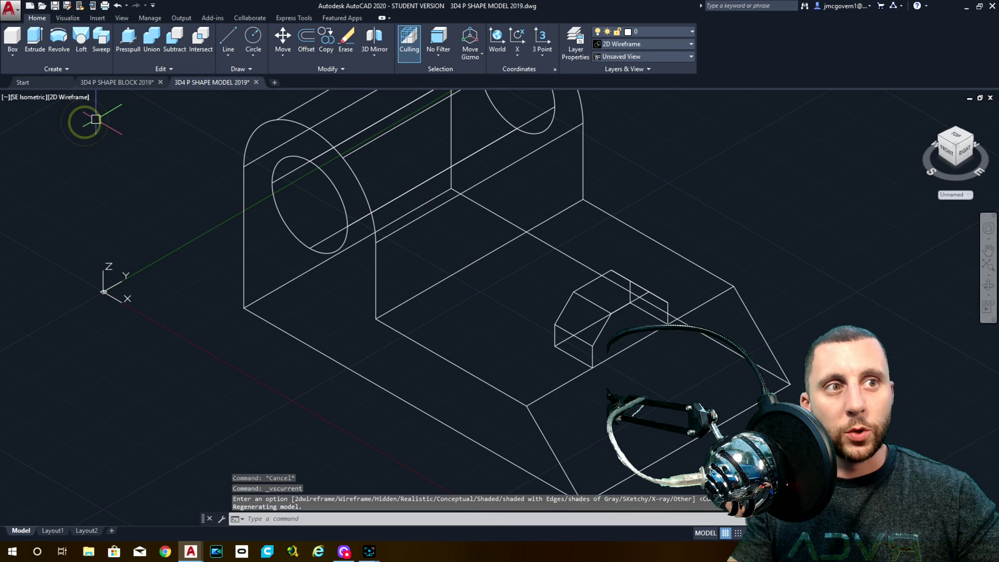
click(57, 99)
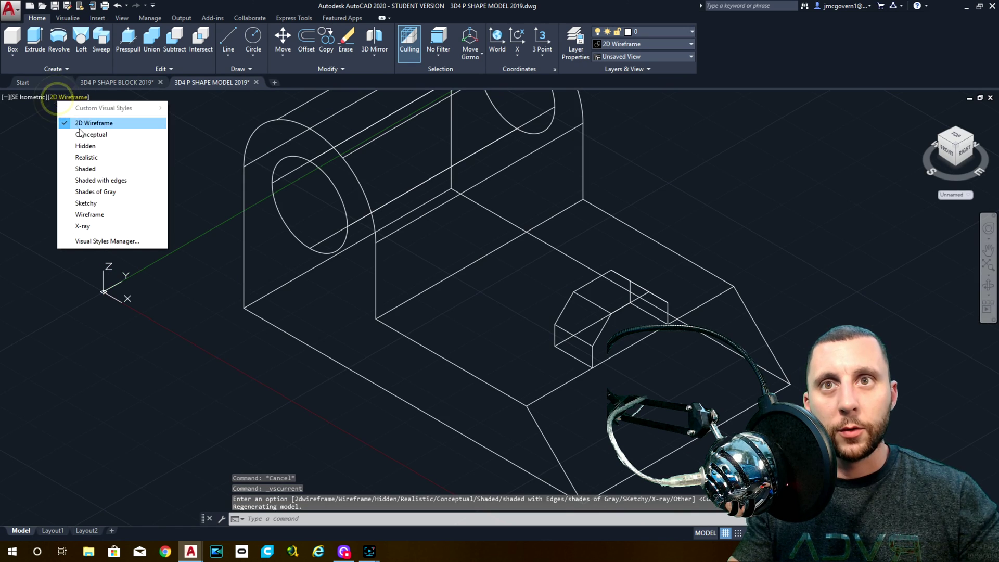
click(80, 133)
mouse_move(80, 134)
shift+middle_down()
mouse_move(196, 212)
mouse_move(144, 130)
shift+middle_up()
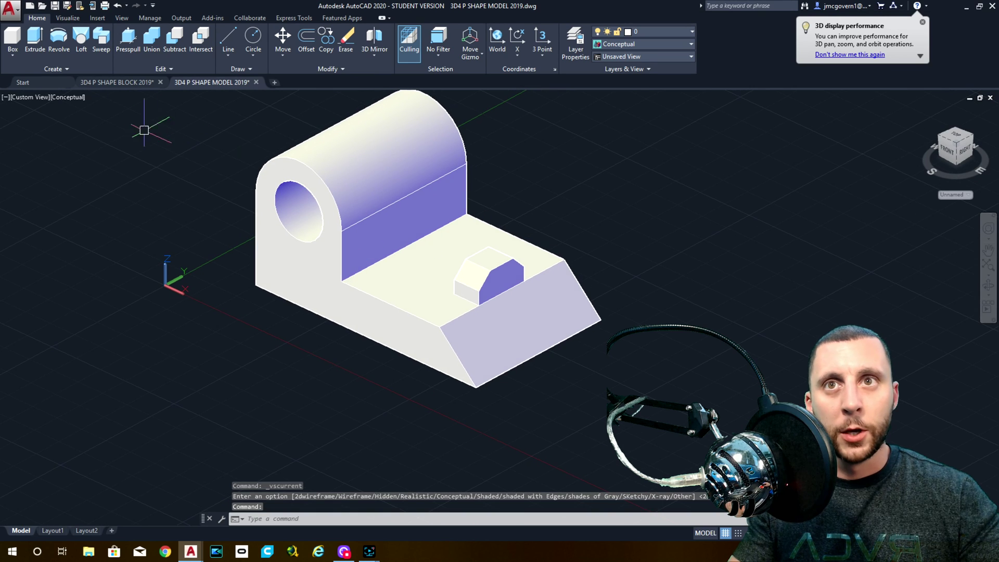
click(69, 98)
click(96, 119)
- Apply the Hidden visual style and return to the southeast isometric view
click(69, 98)
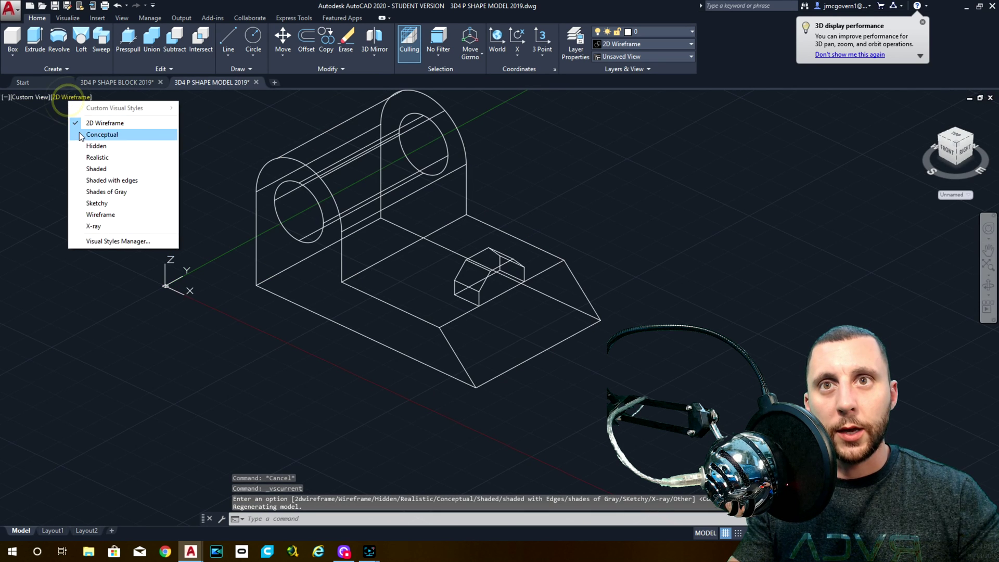
click(81, 145)
click(41, 98)
click(65, 123)
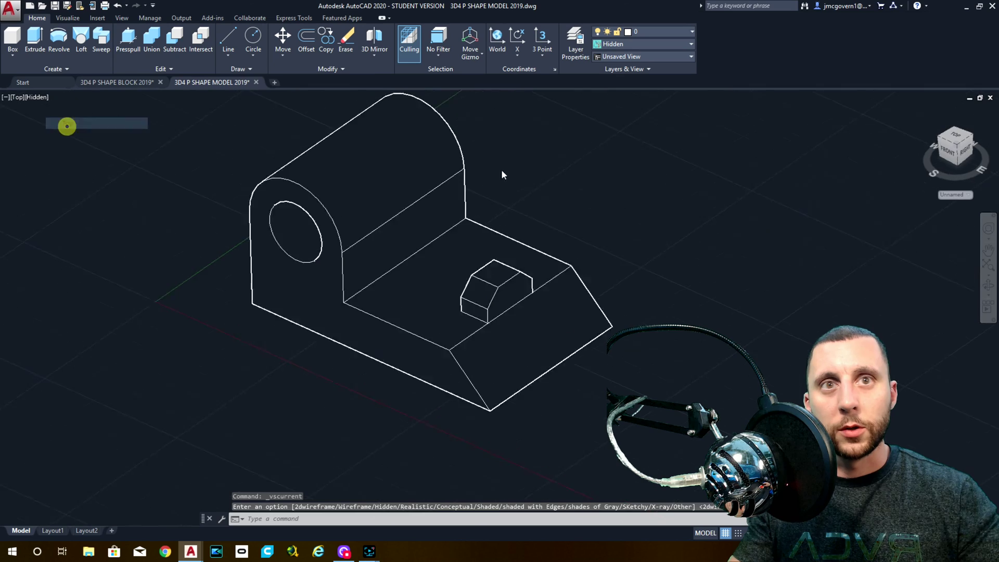
click(967, 157)
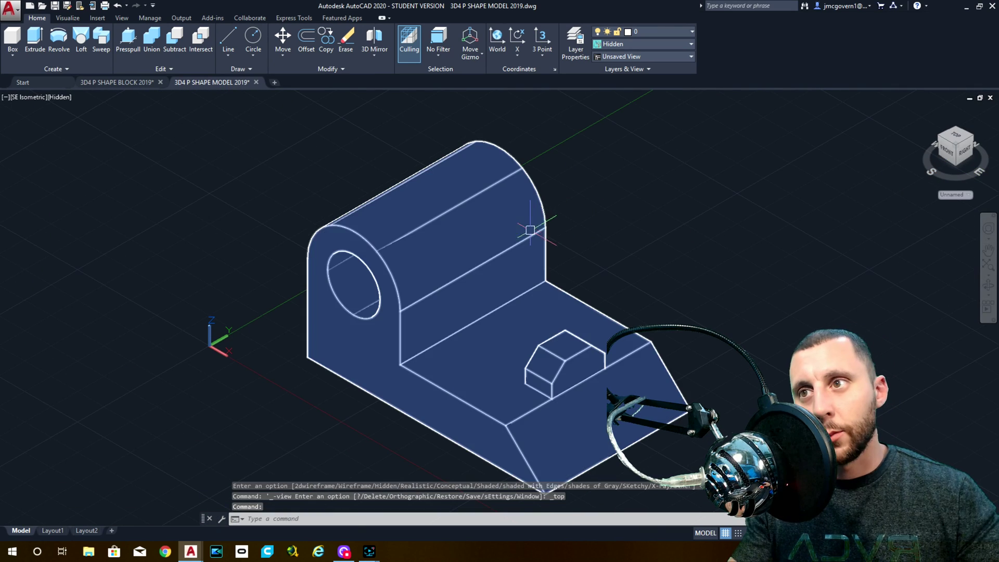
scroll(541, 208, down, 3)
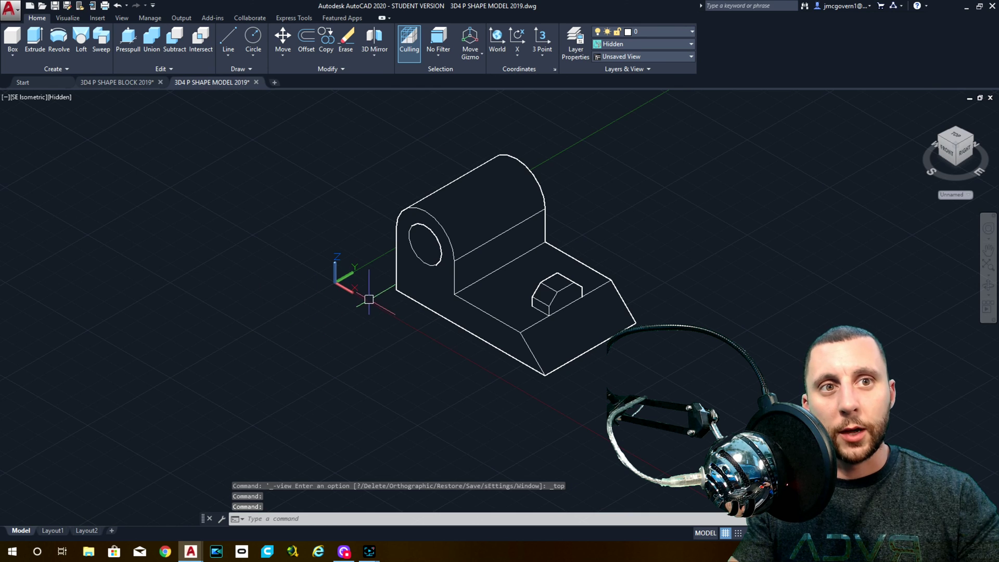